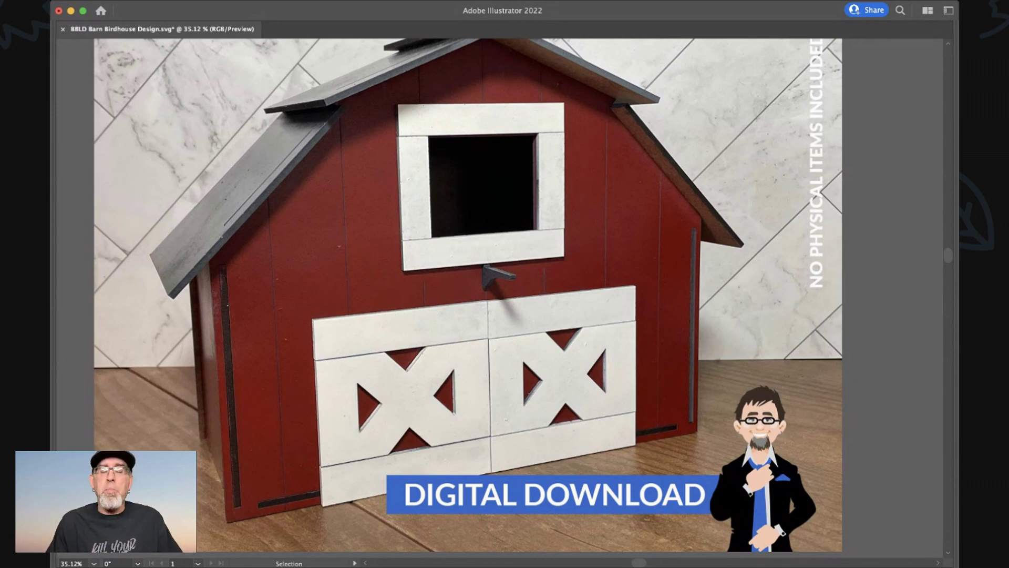
Step: Examine the barn birdhouse photo, the cut and score colour legend, and the sheet of parts below it
scroll(403, 307, "down", 4)
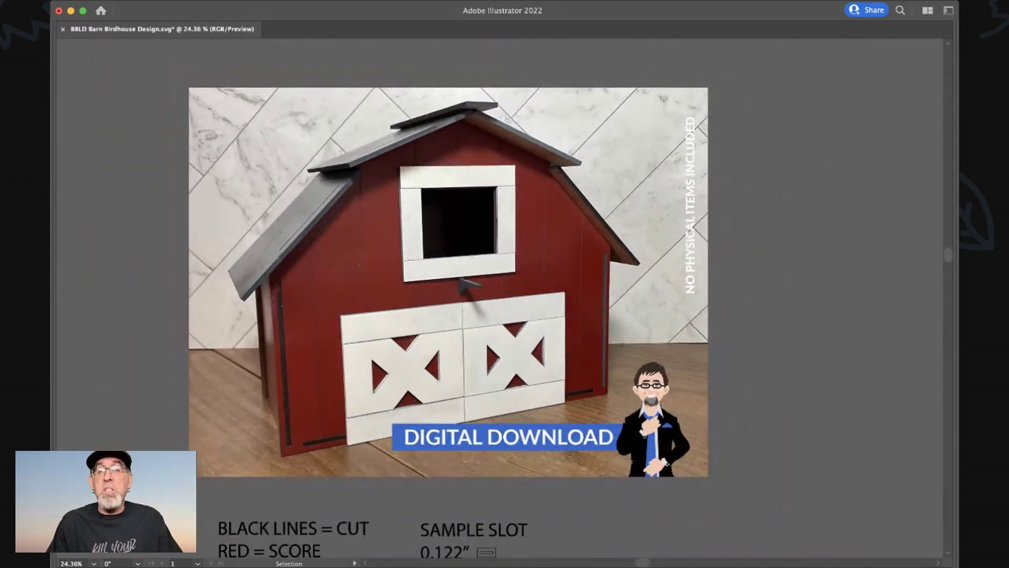
scroll(505, 294, "down", 8)
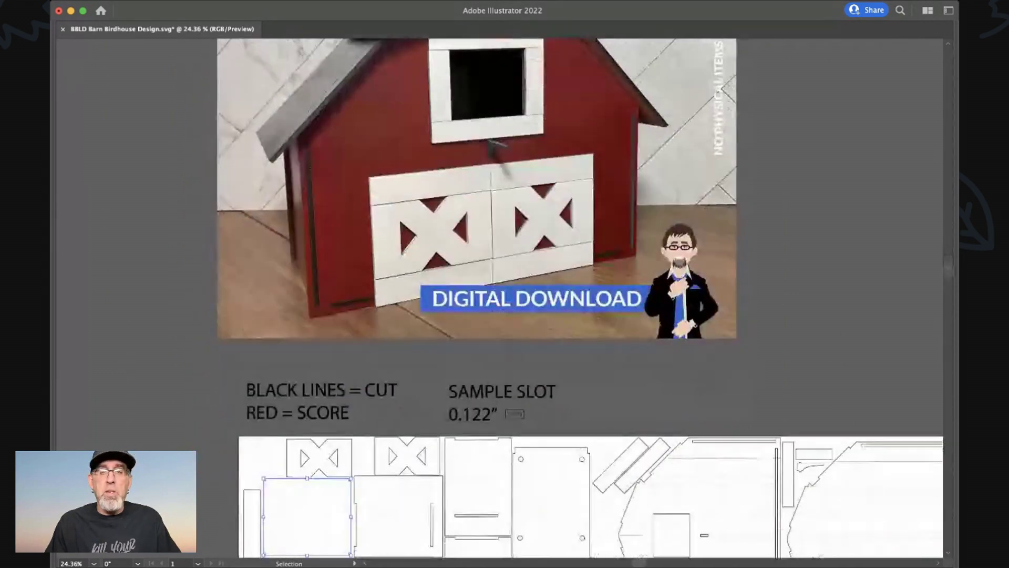
scroll(408, 305, "down", 4)
scroll(408, 304, "right", 2)
scroll(408, 304, "up", 4)
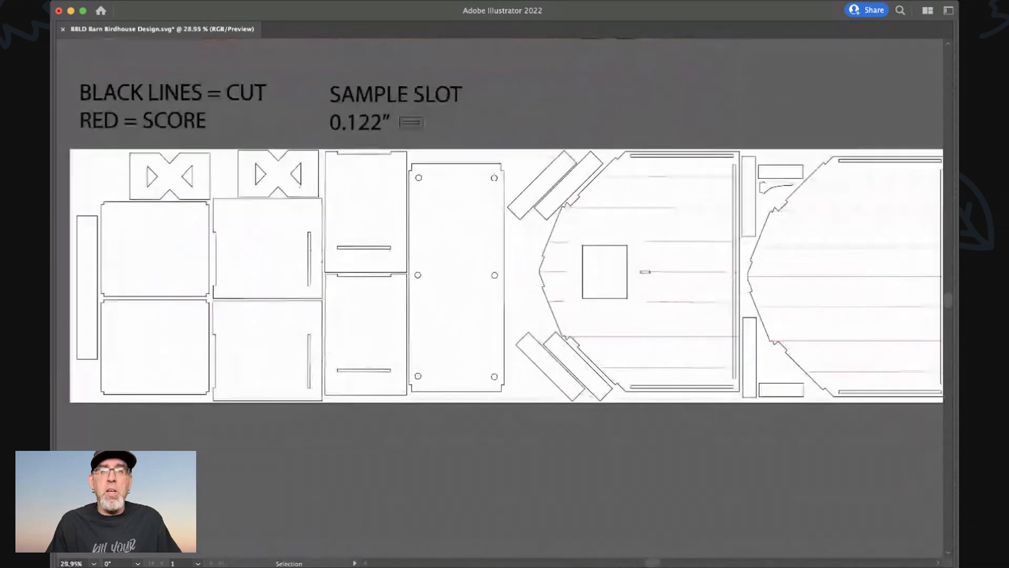
scroll(408, 271, "up", 1)
left_click(122, 241)
scroll(408, 271, "up", 2)
scroll(407, 271, "left", 2)
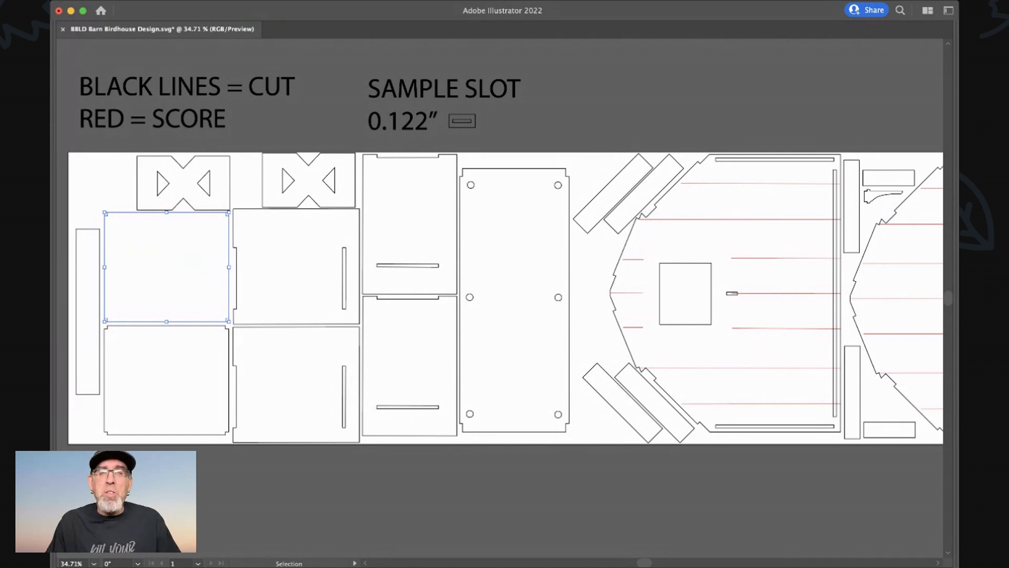
Step: Inspect the sample slot and the nearby wall, roof and floor parts up close, and clear the selection
scroll(452, 124, "up", 10)
scroll(452, 124, "up", 3)
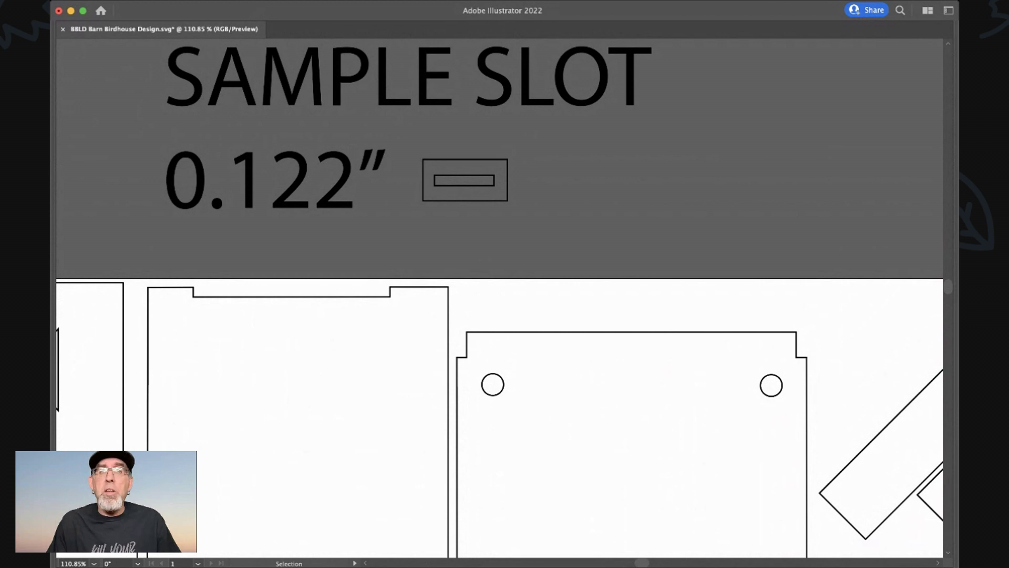
scroll(476, 194, "down", 4)
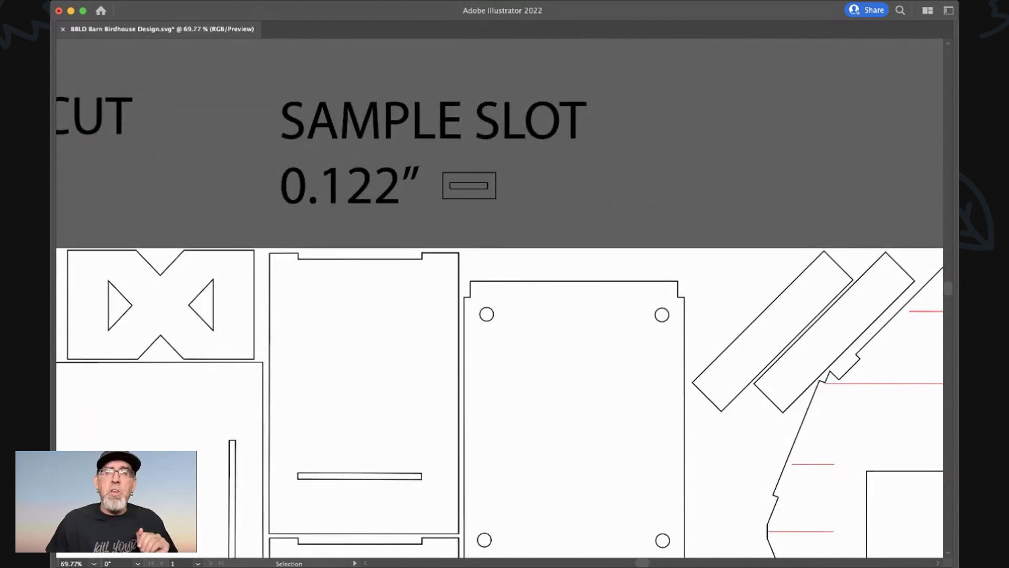
scroll(479, 198, "down", 5)
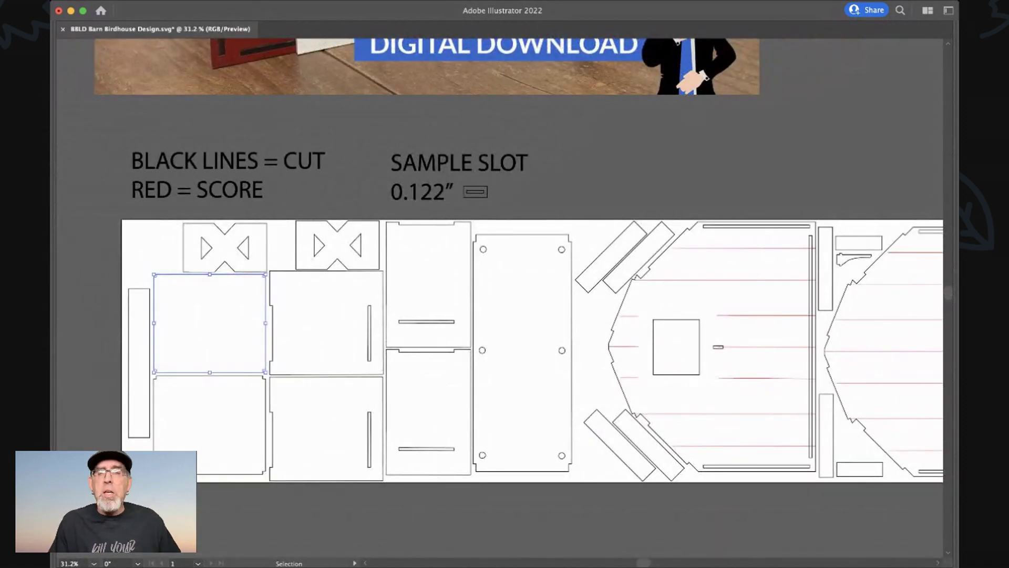
scroll(499, 298, "down", 1)
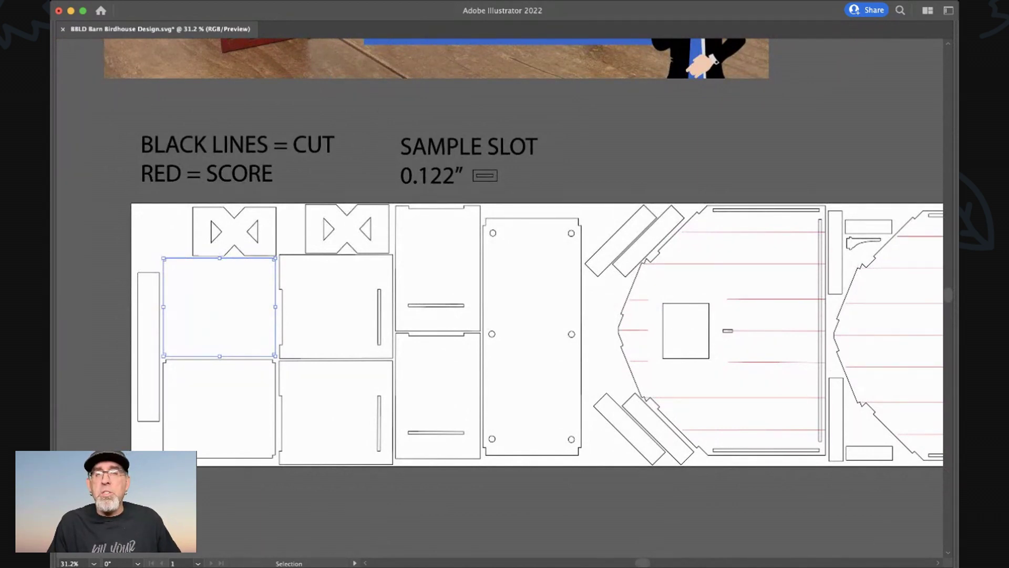
scroll(347, 362, "up", 3)
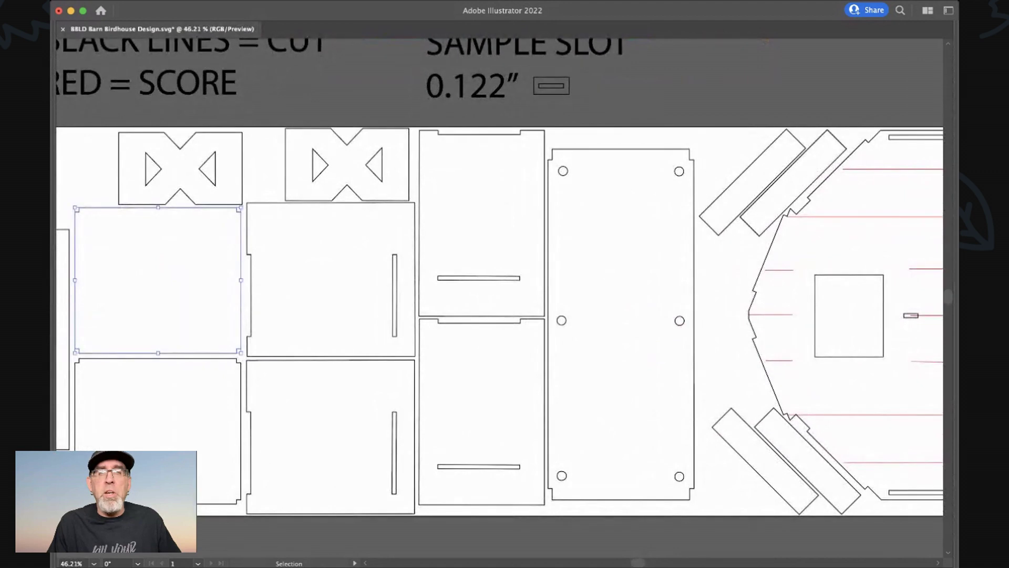
key("super+shift+a")
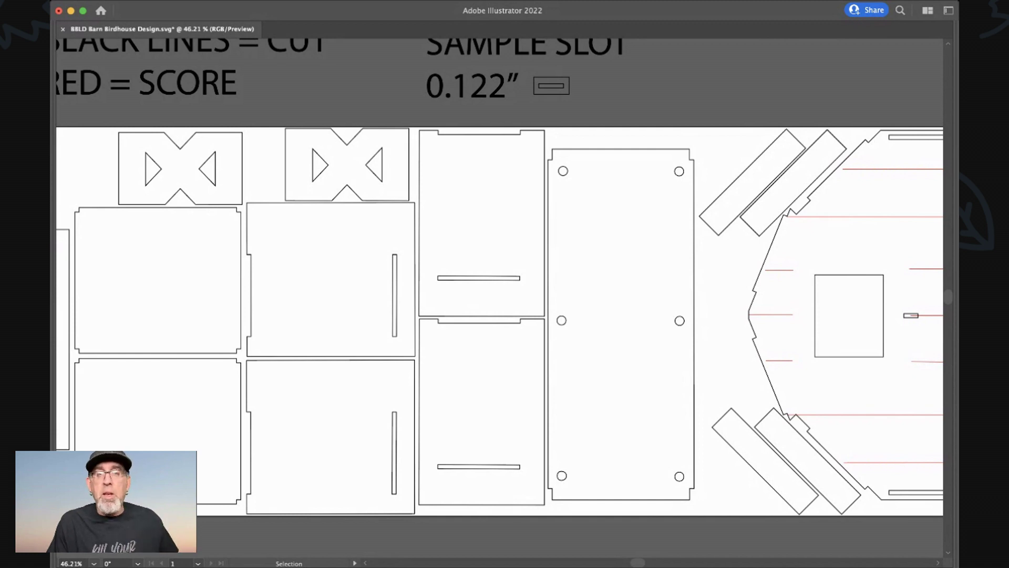
Step: Review the front and back barn panels and the trim strips across the rest of the parts sheet
scroll(461, 309, "down", 2)
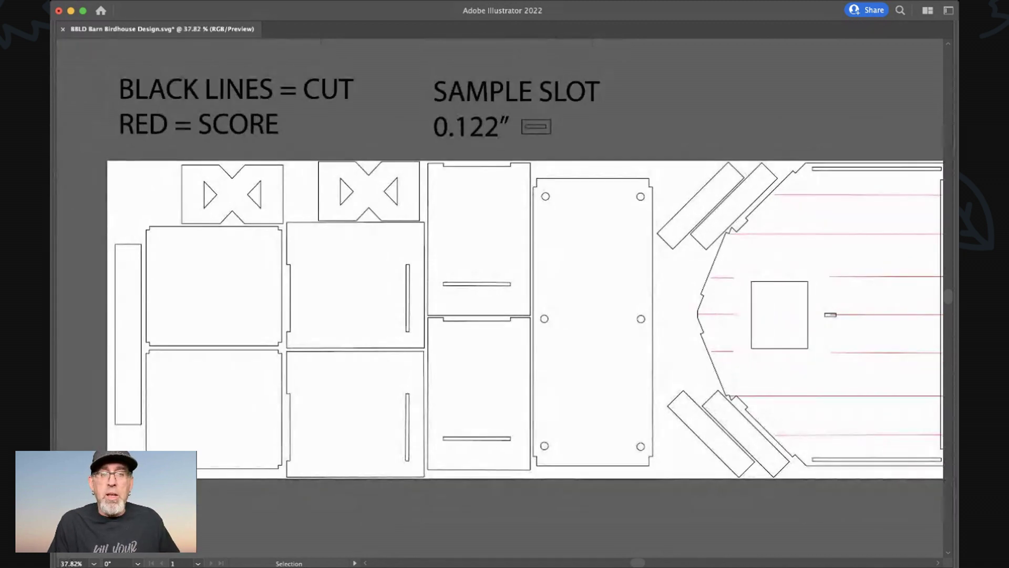
scroll(461, 310, "right", 5)
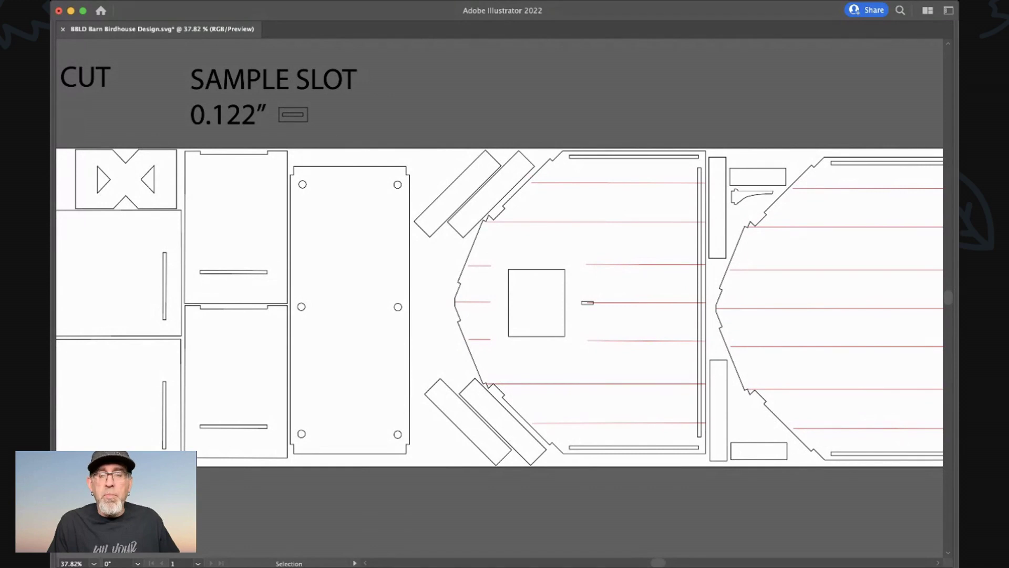
scroll(499, 309, "right", 2)
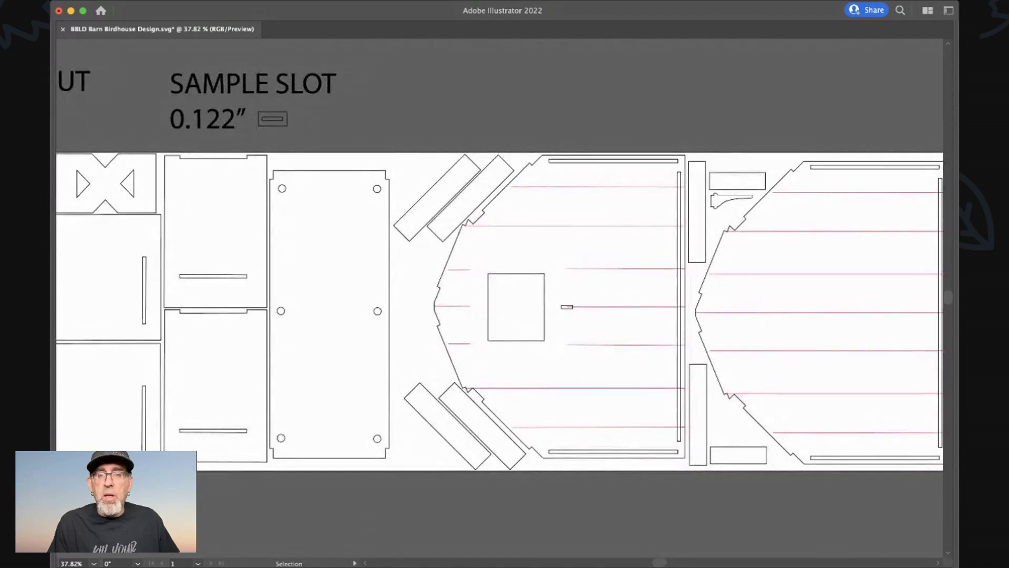
scroll(499, 310, "up", 1)
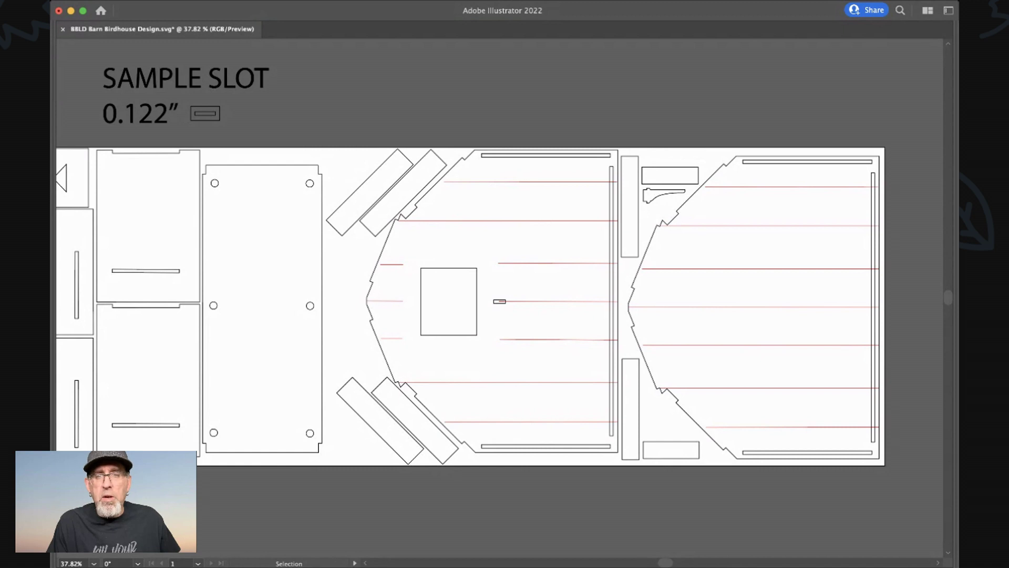
scroll(500, 310, "down", 1)
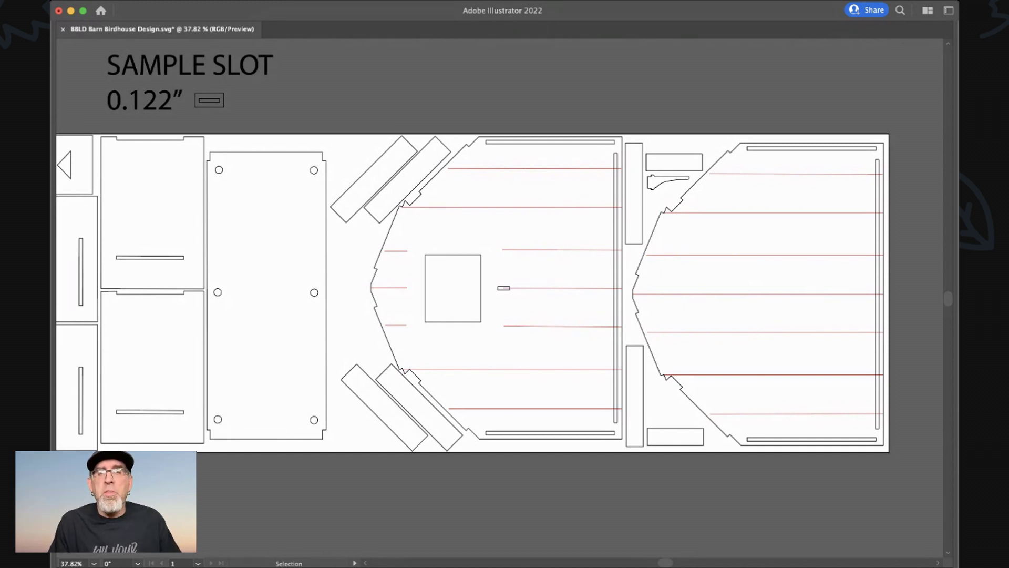
scroll(540, 294, "down", 3)
scroll(540, 295, "left", 3)
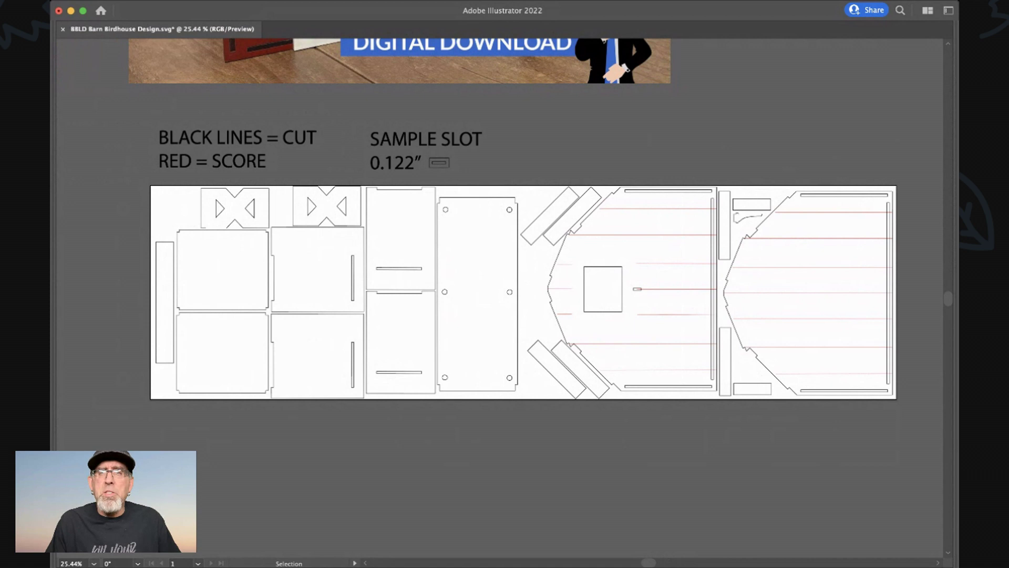
Step: Extend the artboard downward to a height of about 30.6 in, leaving empty space below the parts
key("Tab")
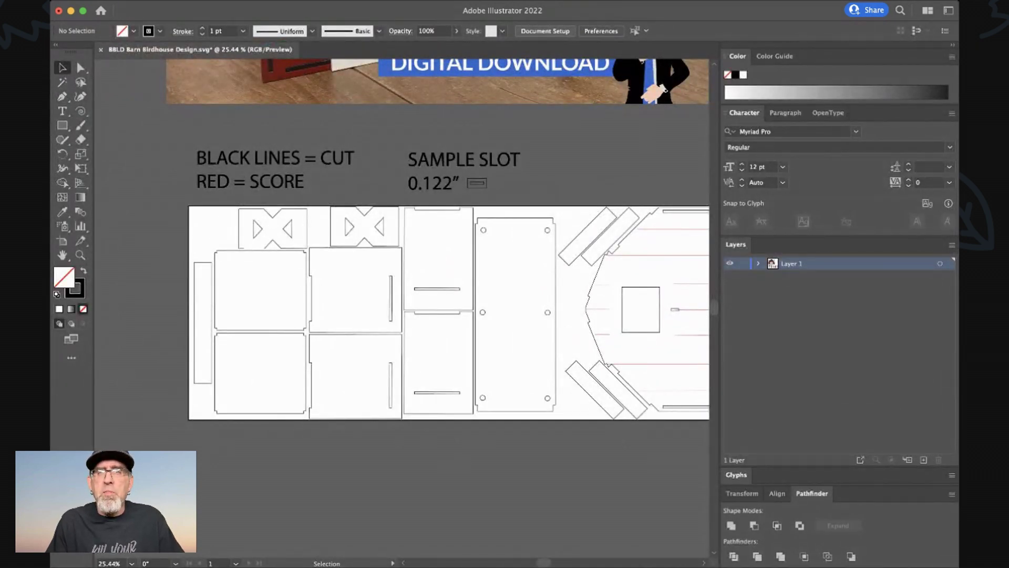
key("shift+o")
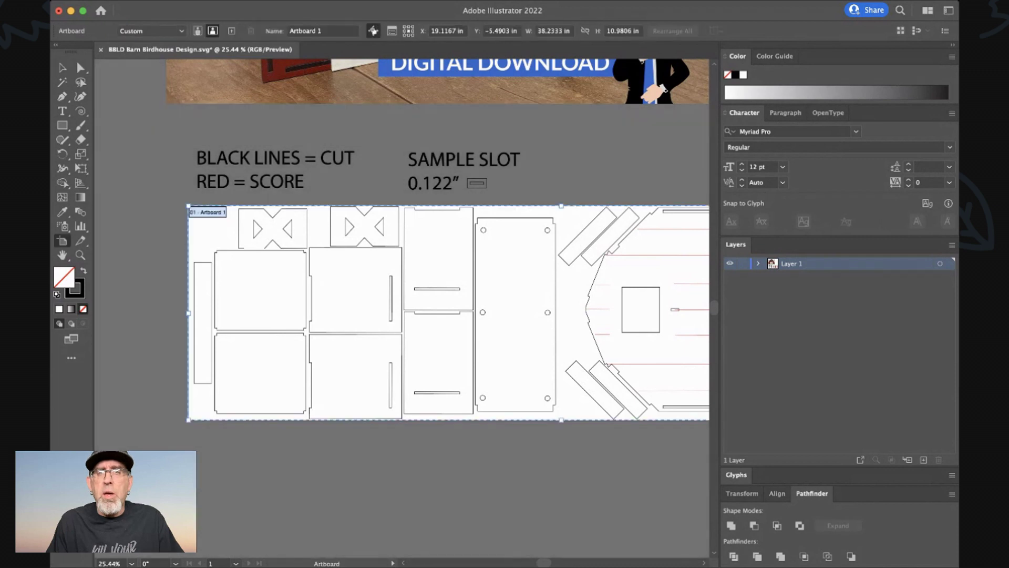
scroll(521, 269, "down", 4)
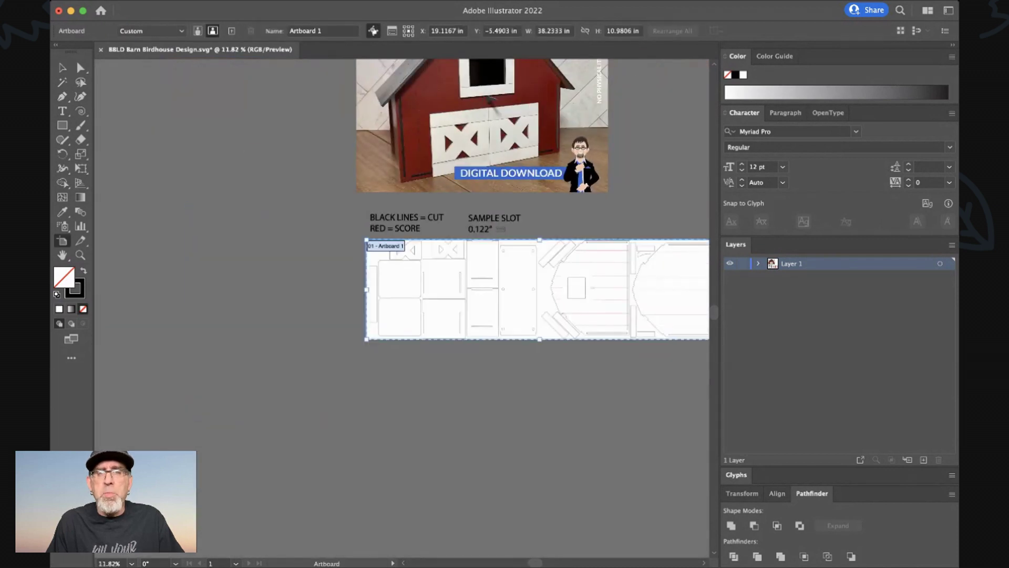
left_click_drag(537, 343, 538, 424)
key("super+z")
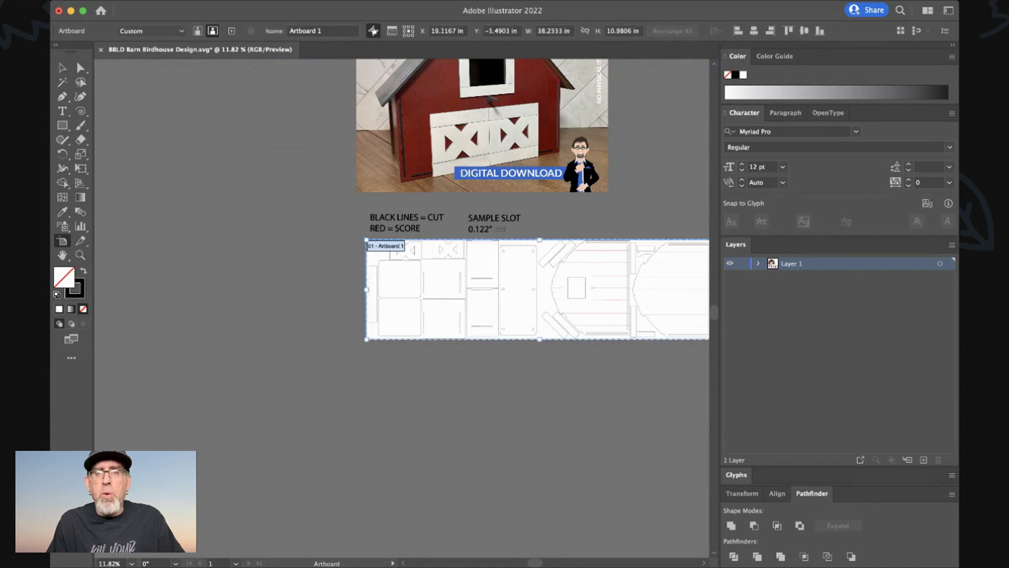
left_click_drag(539, 339, 539, 517)
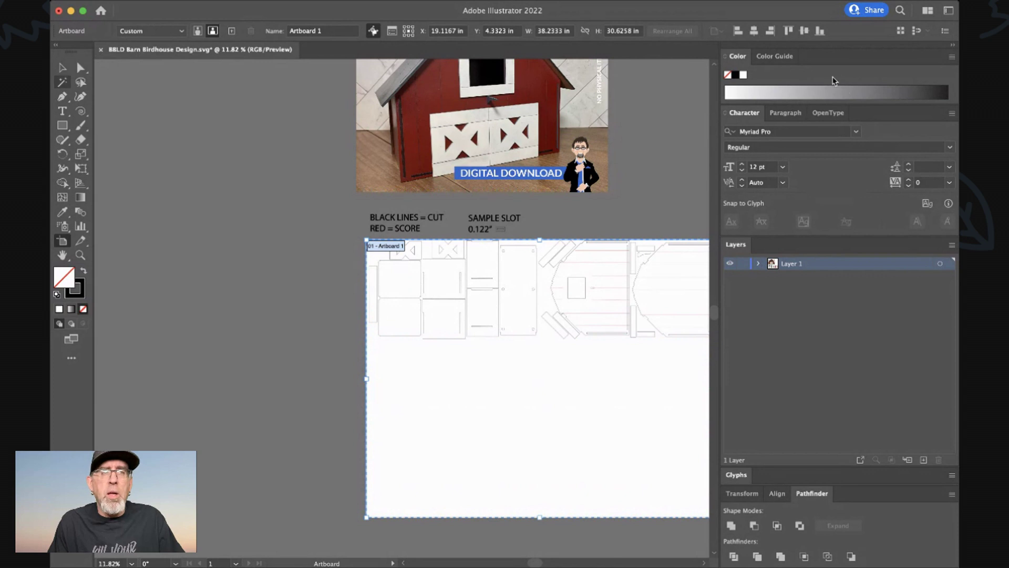
key("v")
key("Tab")
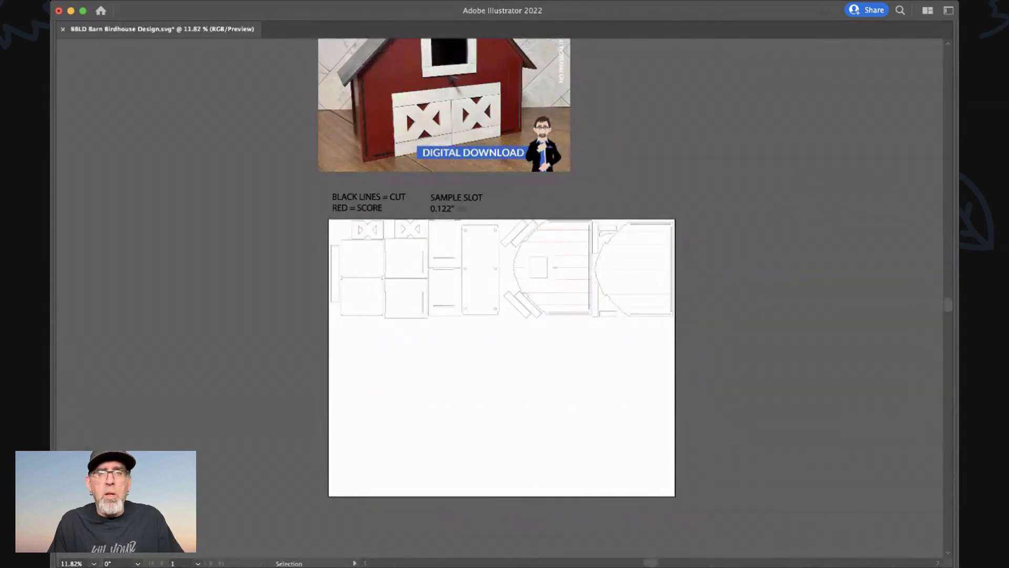
Step: Move the windowed front panel and the solid back panel side by side into the empty area below the parts
scroll(414, 326, "up", 6)
scroll(414, 326, "right", 4)
scroll(414, 326, "down", 2)
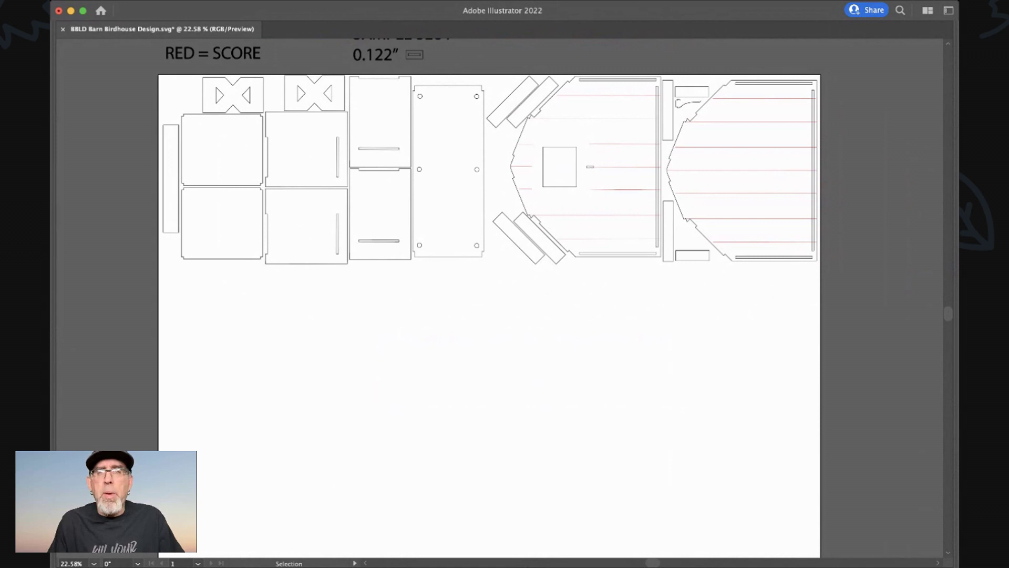
left_click(625, 190)
left_click_drag(626, 189, 473, 434)
left_click_drag(752, 178, 631, 419)
left_click_drag(546, 410, 546, 411)
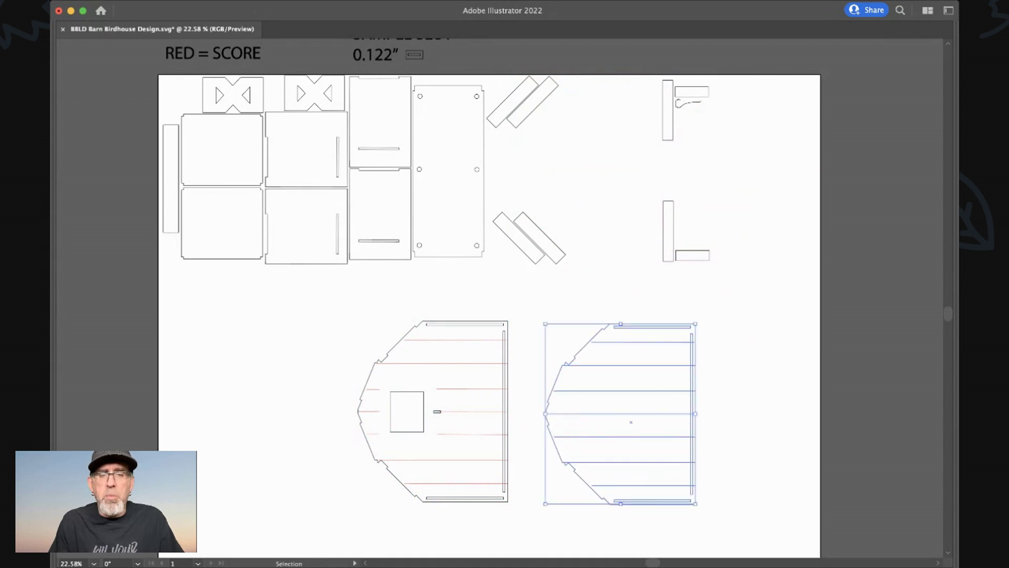
left_click(544, 317)
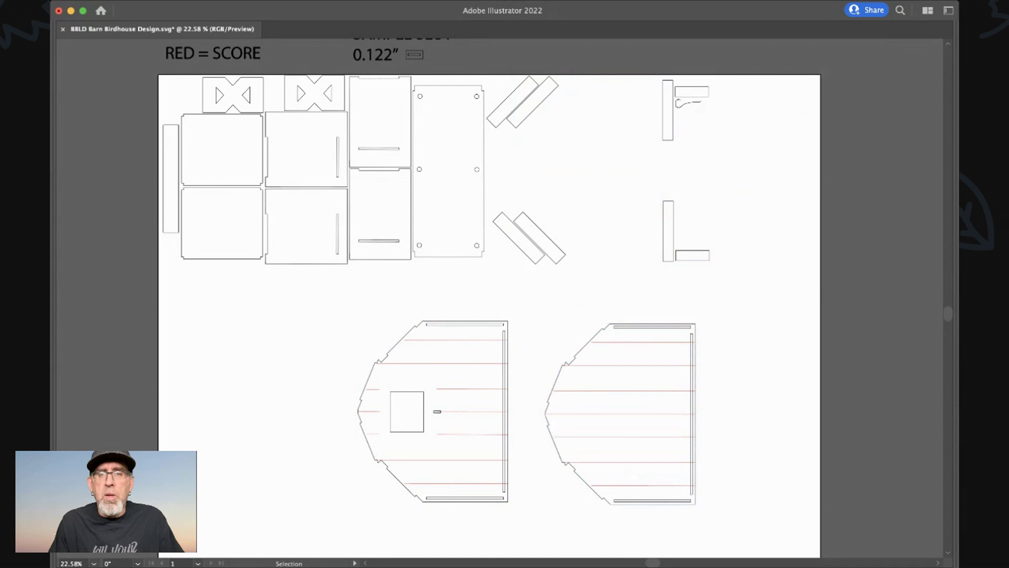
Step: Rotate the solid back panel 180° so its base faces the front panel, and place the six-hole floor panel between them
left_click(631, 414)
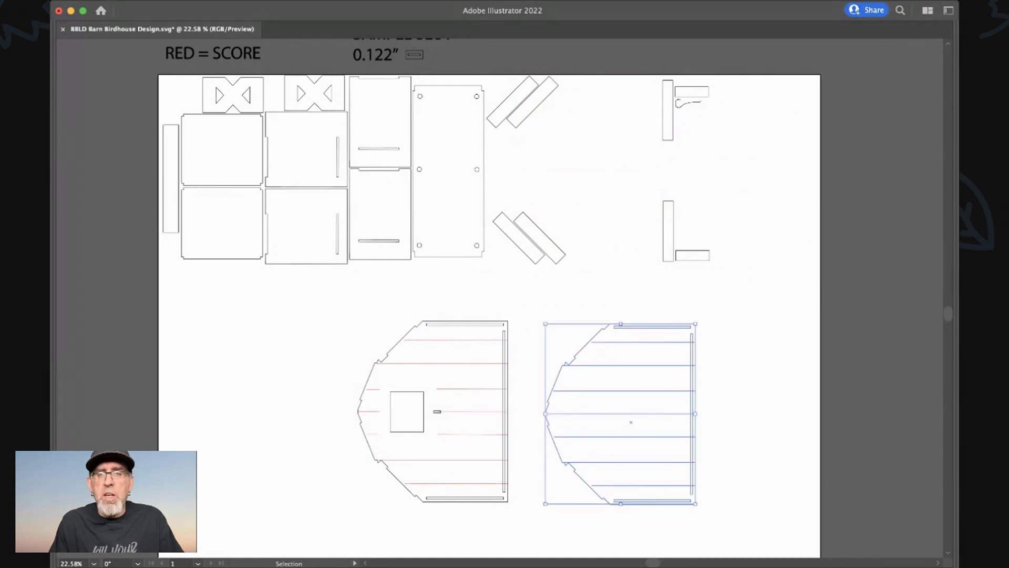
left_click_drag(699, 319, 714, 492)
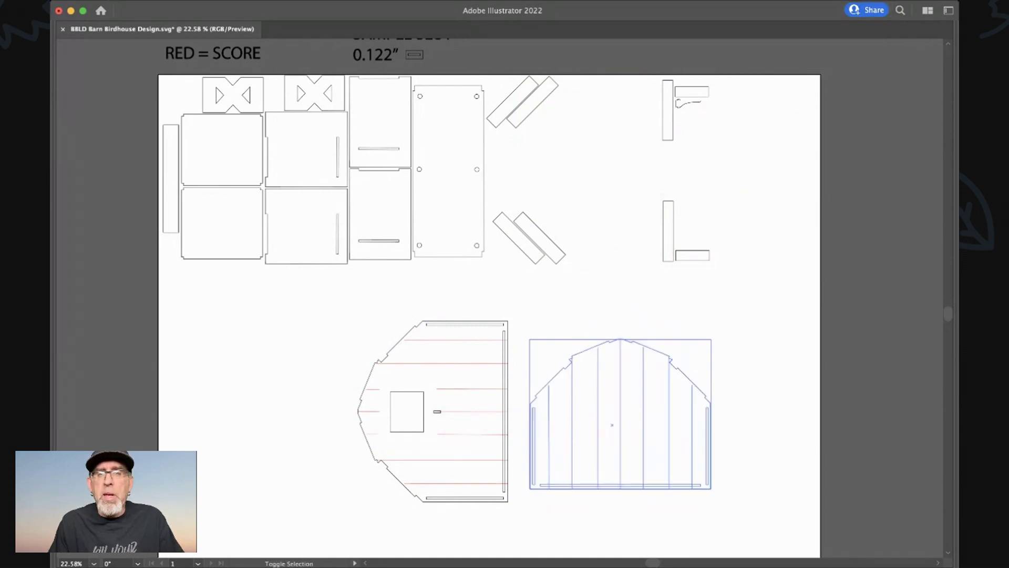
key("ctrl+alt+r")
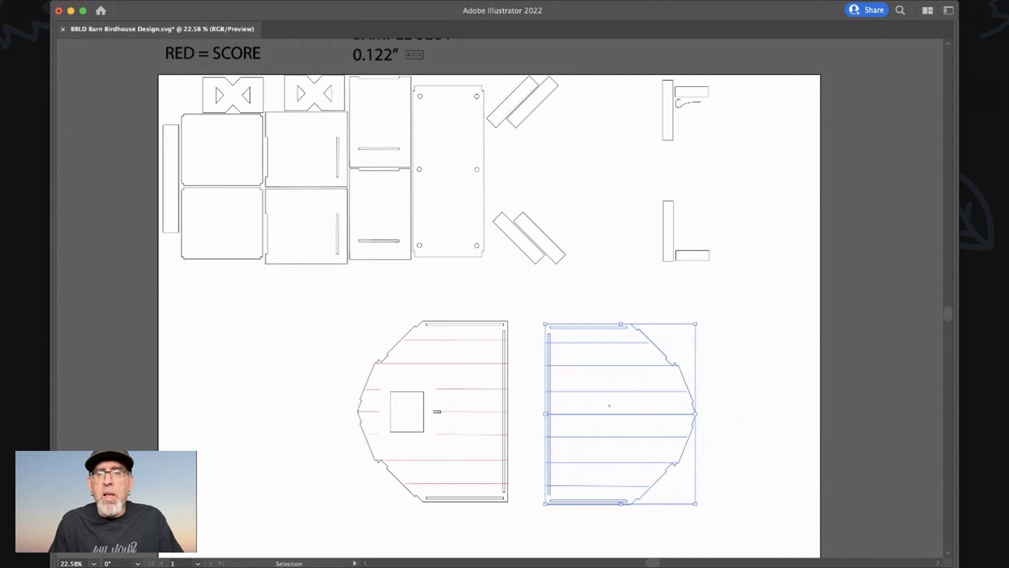
left_click_drag(610, 413, 694, 413)
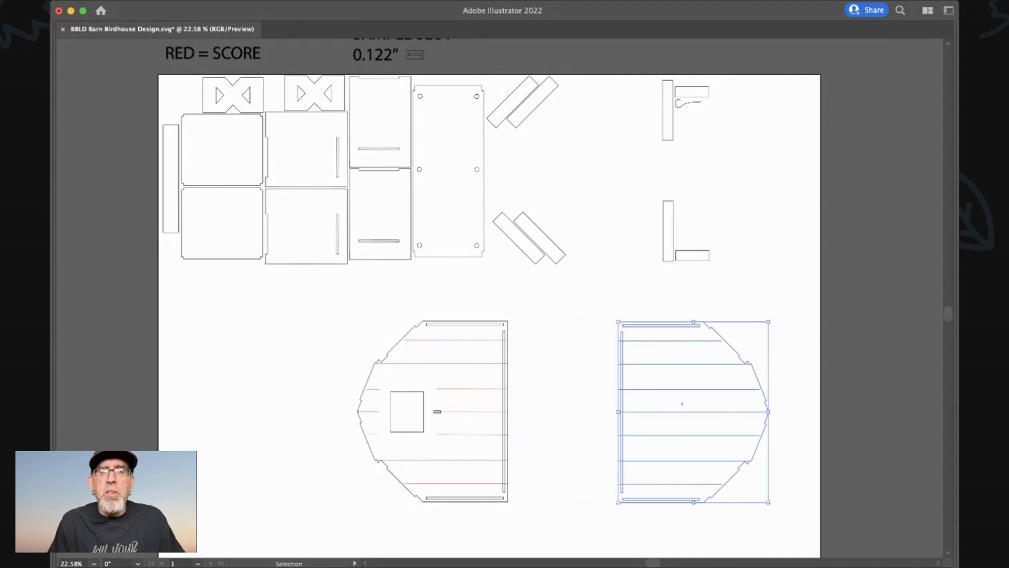
left_click_drag(481, 163, 562, 413)
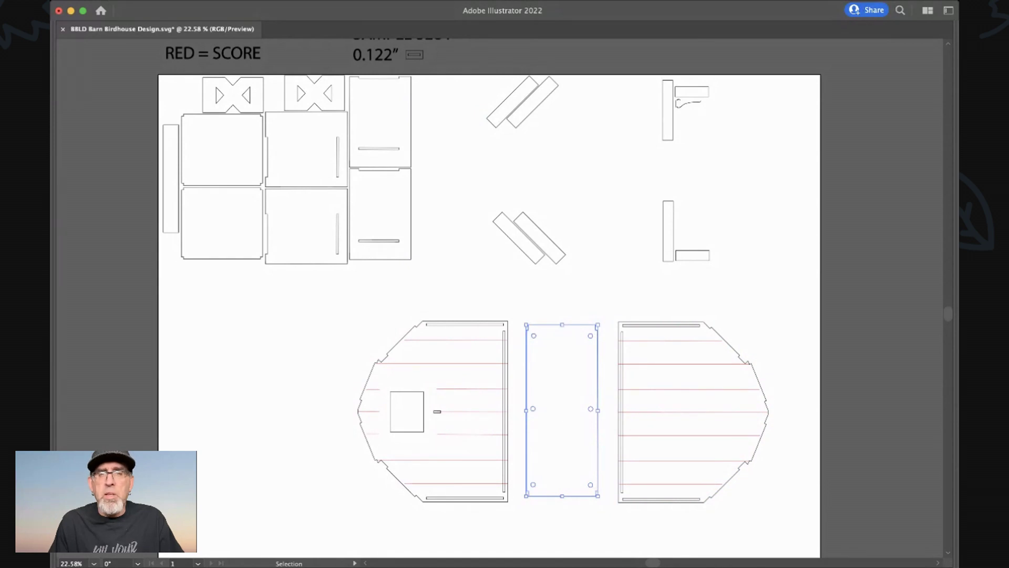
Step: Move the lower pair of diagonal strips and the lower pair of straight strips up beside the upper trim pieces
left_click_drag(476, 199, 591, 276)
left_click_drag(530, 238, 607, 138)
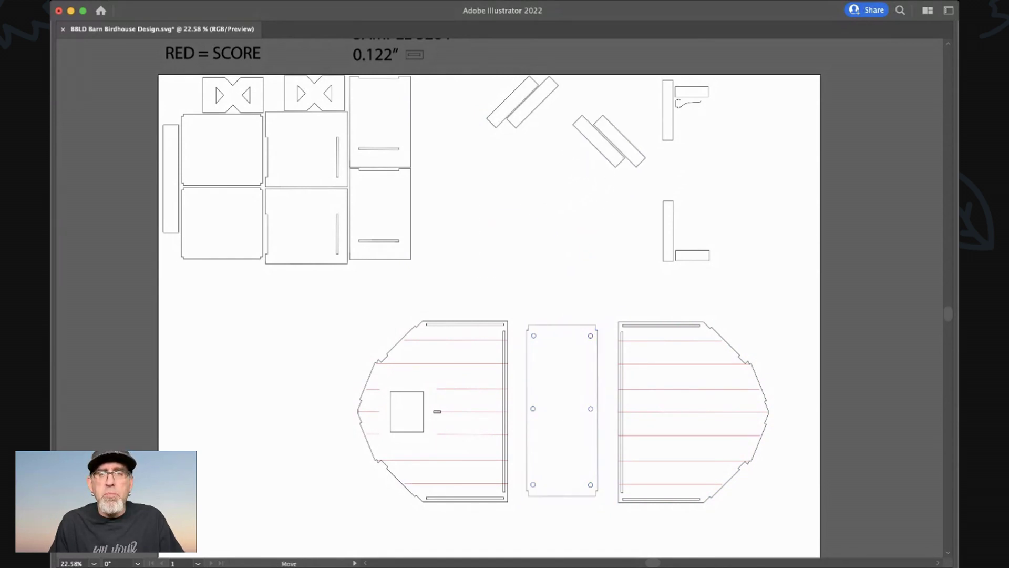
left_click_drag(620, 200, 731, 282)
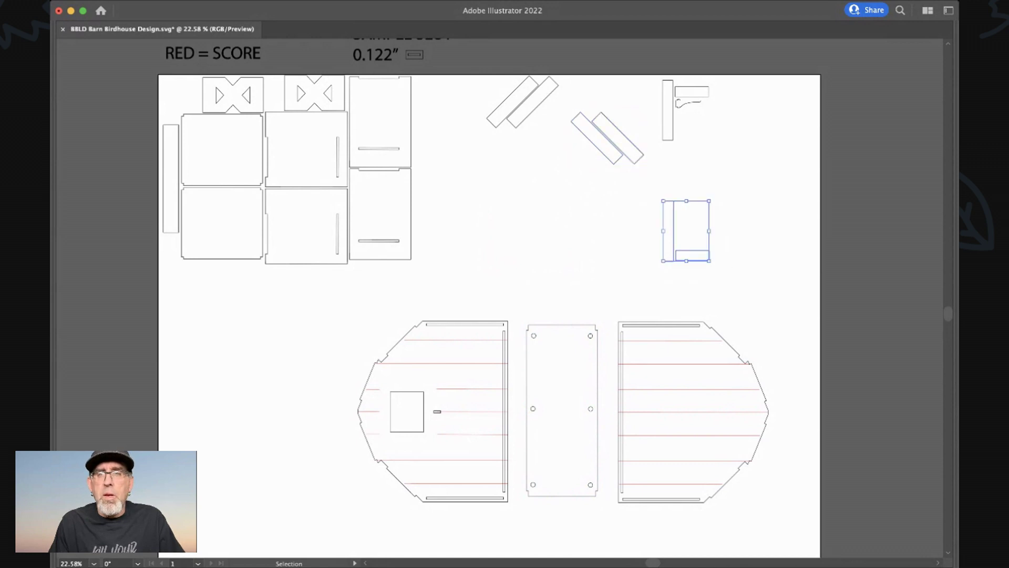
left_click_drag(686, 231, 720, 144)
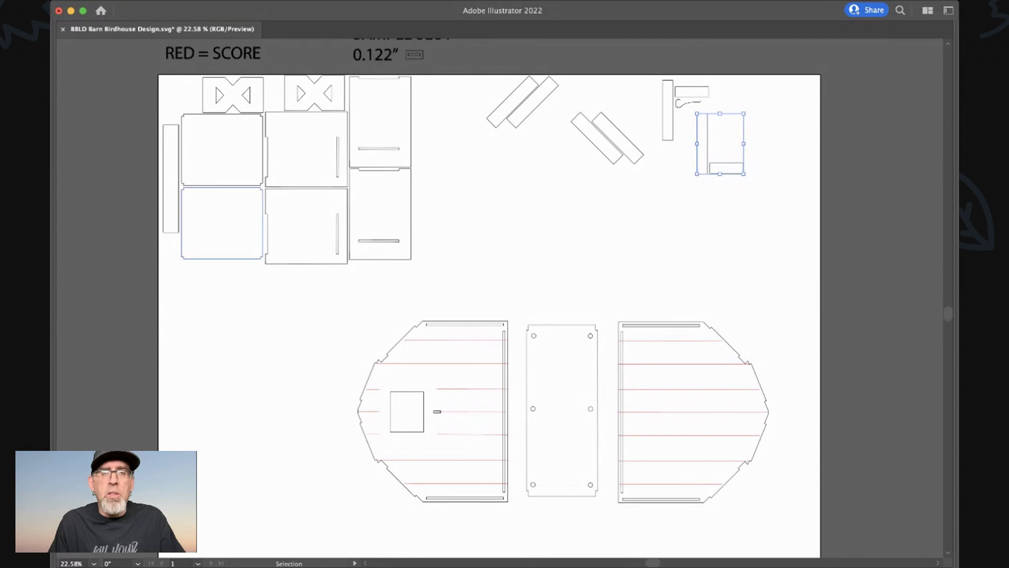
Step: Move the lower rectangular panel with notched corners to just above the floor panel and clear the selection
left_click_drag(222, 224, 511, 265)
scroll(536, 300, "up", 8)
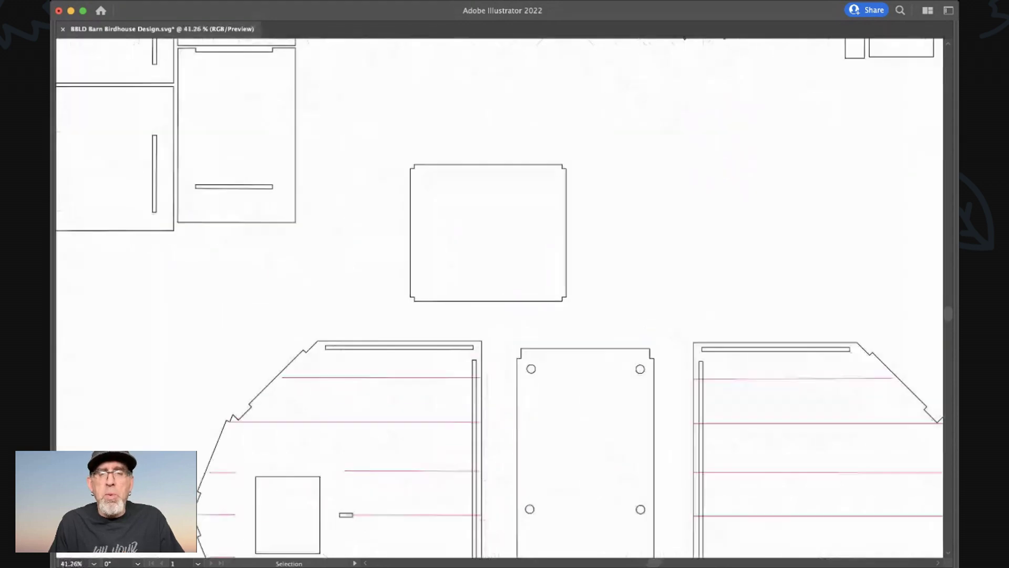
key("super+shift+a")
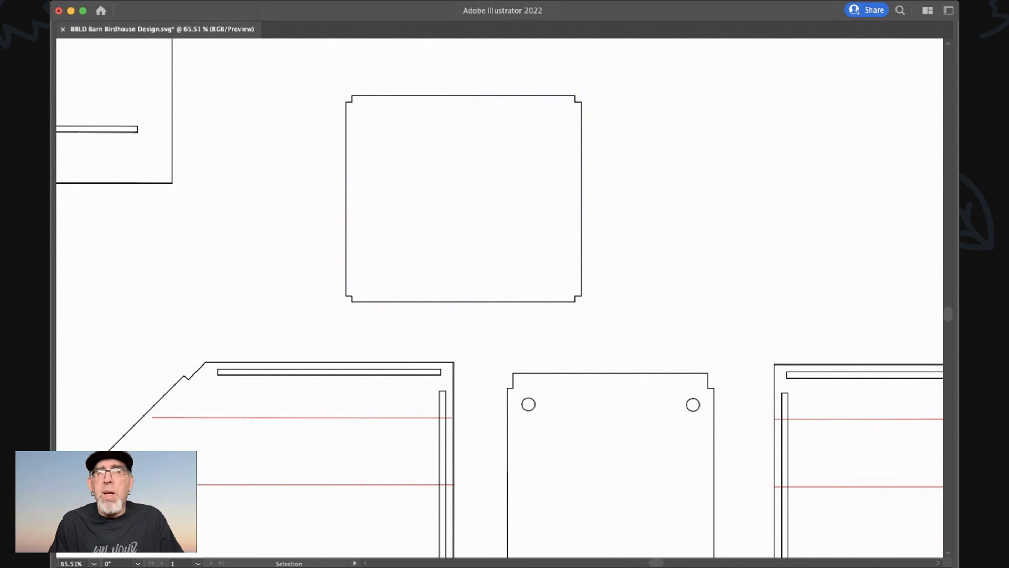
Step: Move the rectangular panel with notched corners directly above the windowed front panel, lined up with its upper horizontal slot
scroll(322, 204, "down", 4)
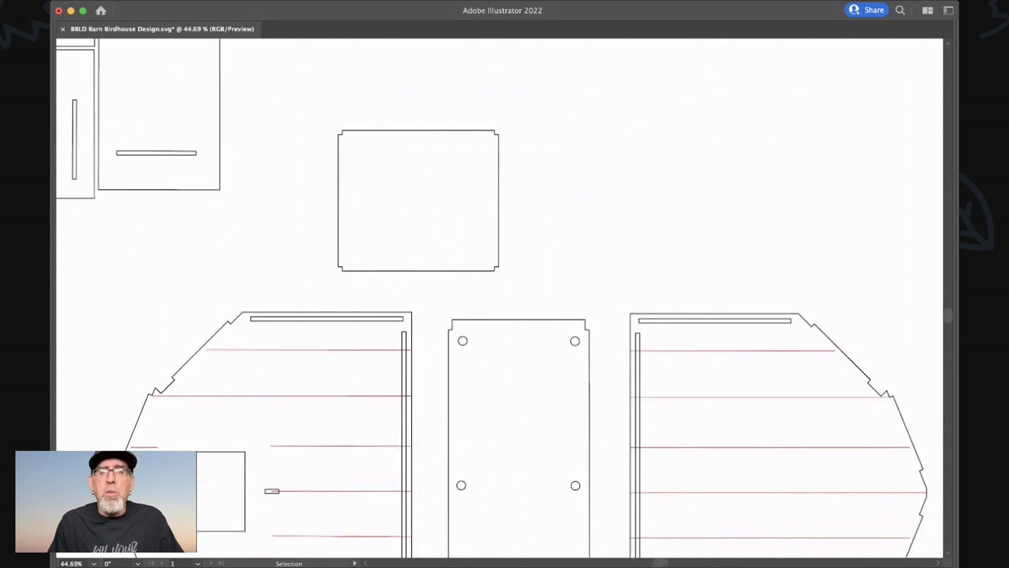
left_click_drag(333, 205, 272, 221)
scroll(271, 237, "up", 4)
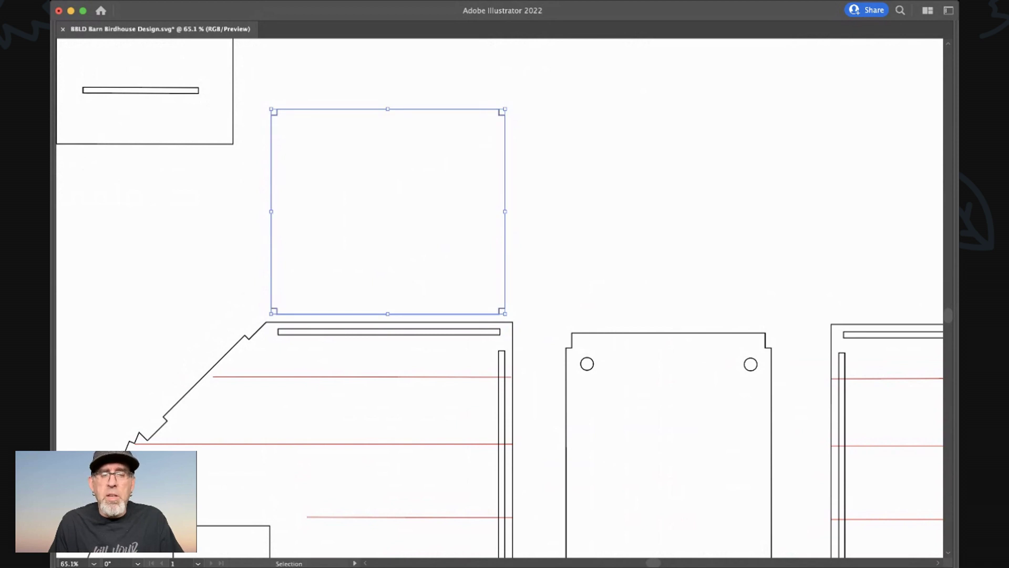
Step: Try the notched side panel turned 90° against the front panel's upper slot, and undo the rotation and move
left_click_drag(268, 317, 379, 371)
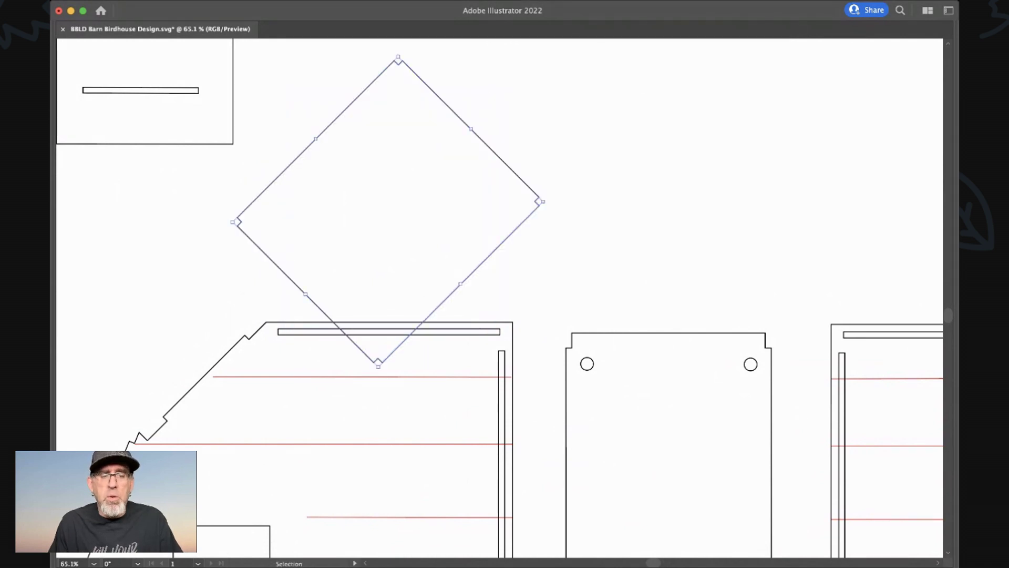
key("super+z")
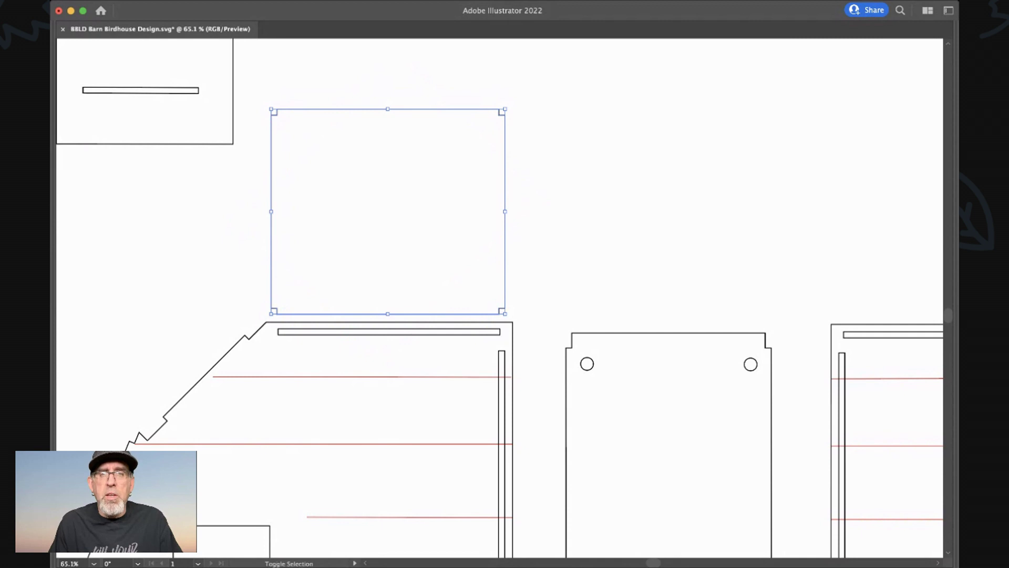
key("shift+super+a")
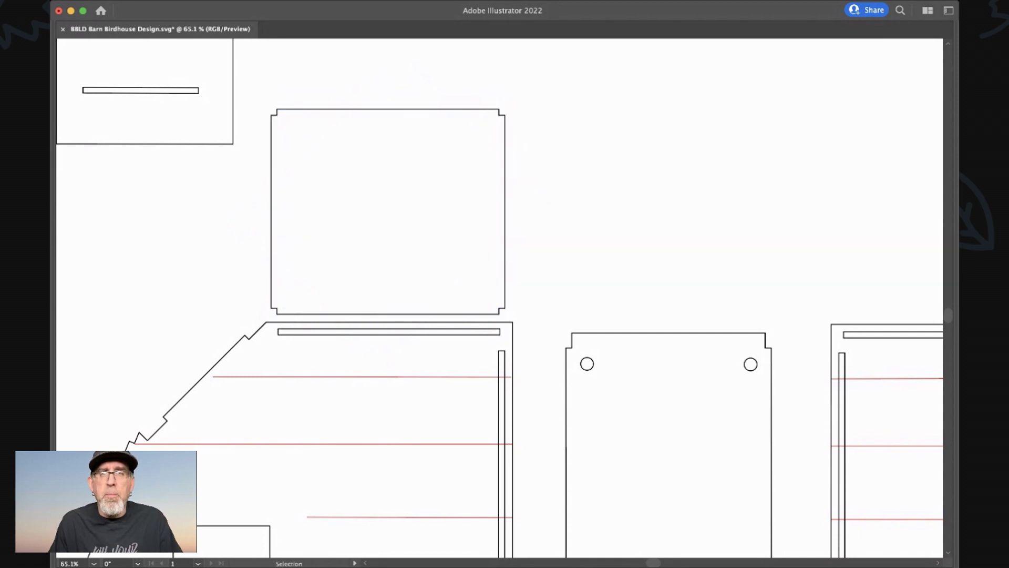
left_click(388, 314)
left_click_drag(267, 318, 228, 201)
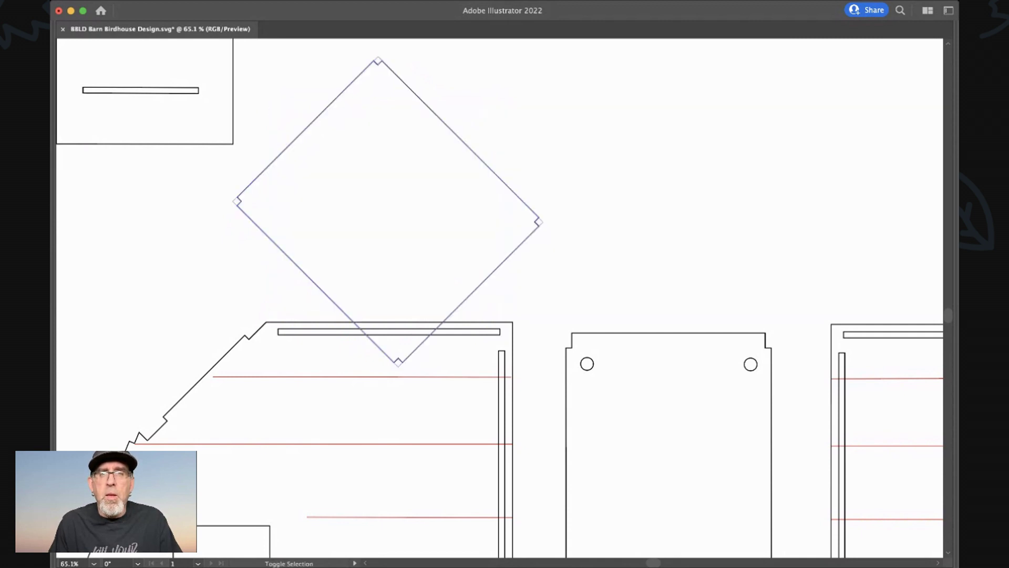
key("super+z")
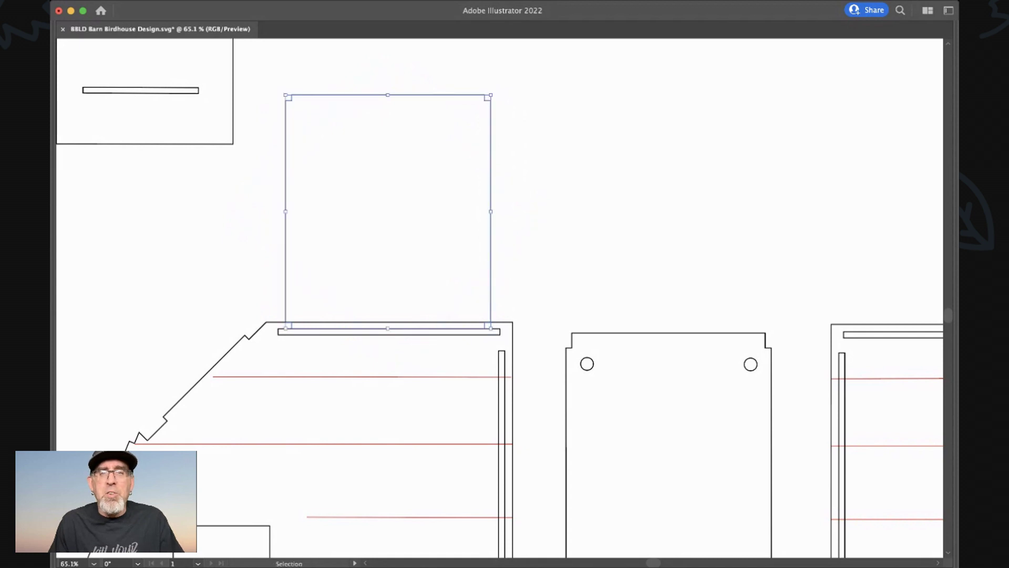
left_click_drag(368, 328, 369, 314)
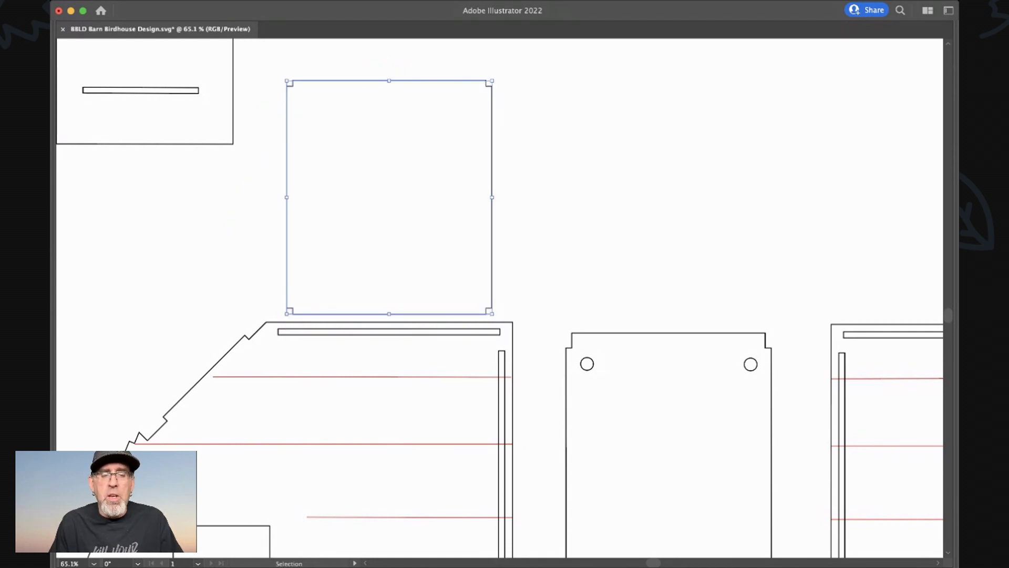
key("super+z")
key("super+z")
key("super+shift+a")
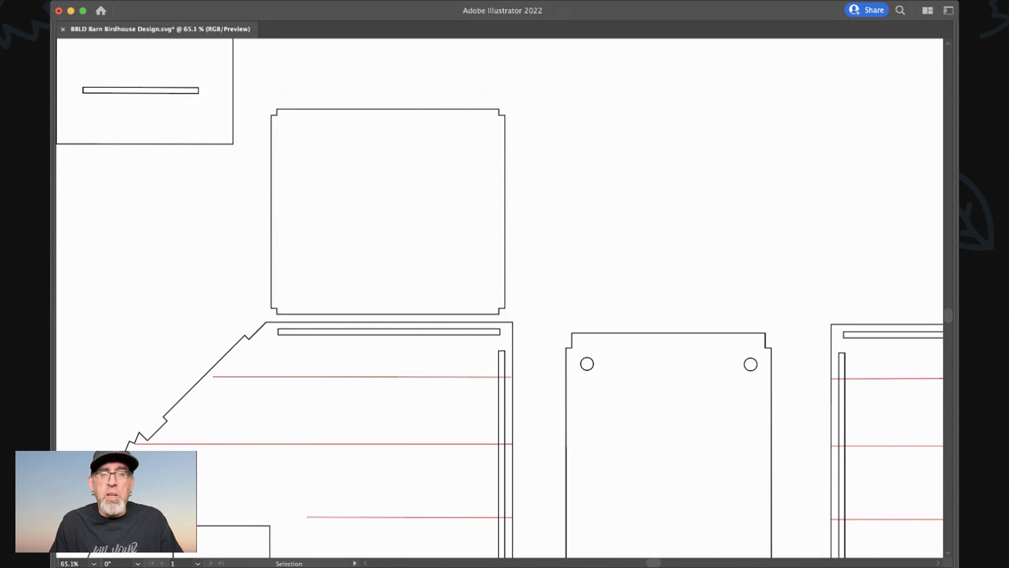
Step: Move the second rectangular panel with notched corners directly below the front panel's lower slot and clear the selection
scroll(262, 239, "down", 8)
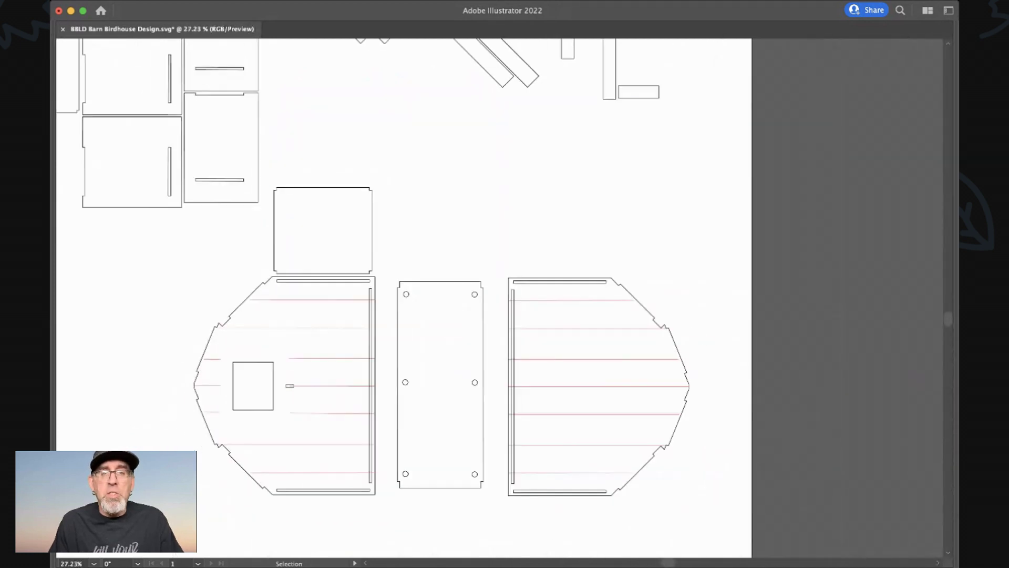
scroll(913, 158, "down", 1)
scroll(915, 162, "down", 3)
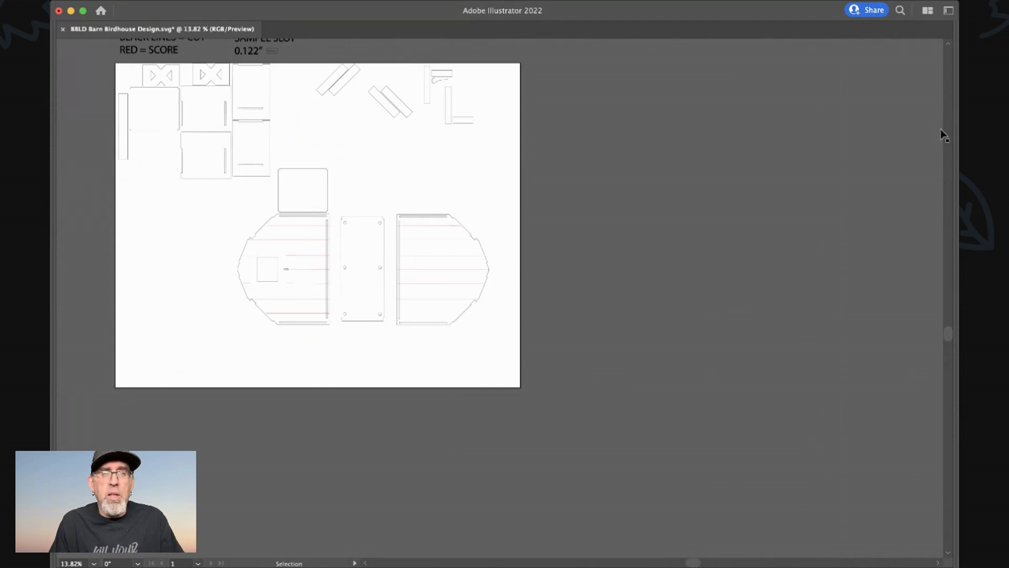
left_click_drag(154, 110, 303, 348)
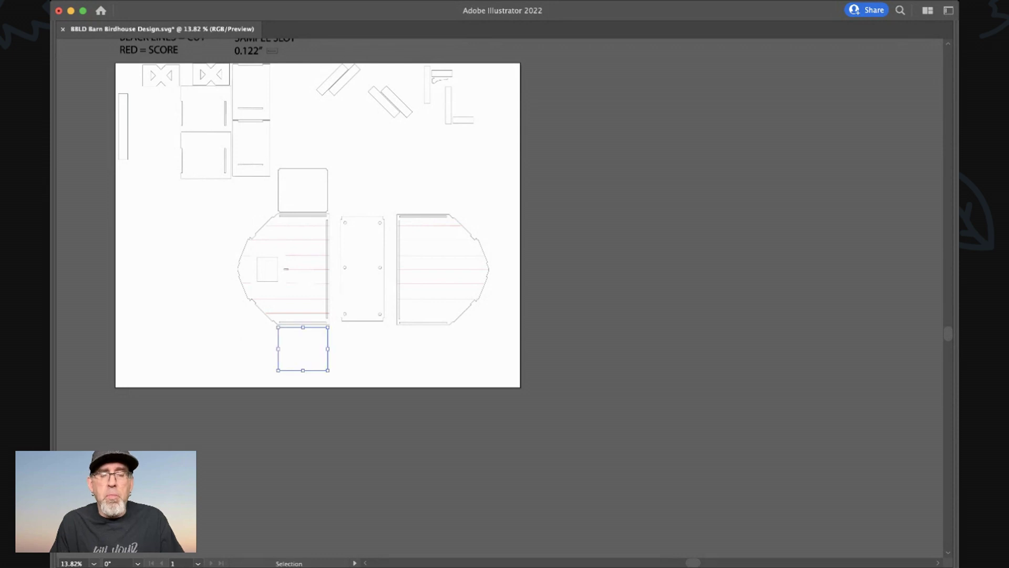
key("shift+super+a")
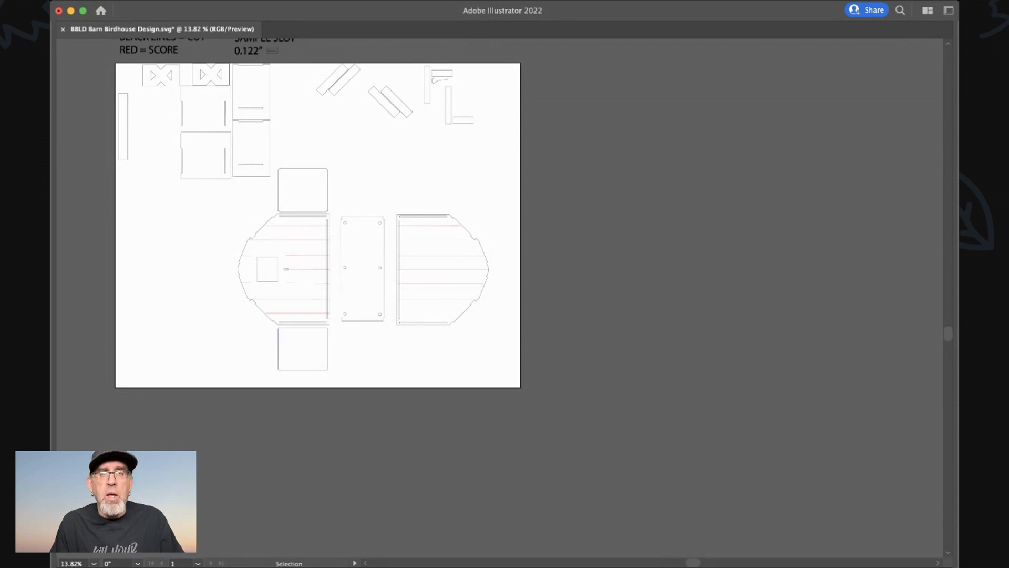
Step: Examine the overlapping roof panels and roof cap in the finished barn birdhouse photo above the artboard
scroll(224, 310, "up", 2)
scroll(224, 310, "up", 3)
scroll(224, 310, "left", 2)
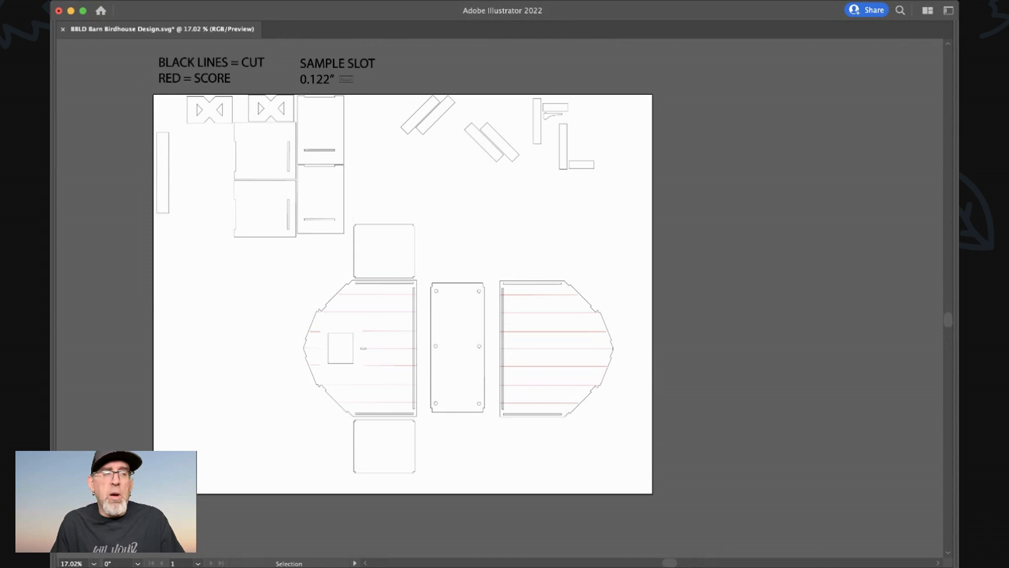
scroll(267, 307, "up", 2)
scroll(267, 307, "up", 8)
scroll(267, 307, "left", 2)
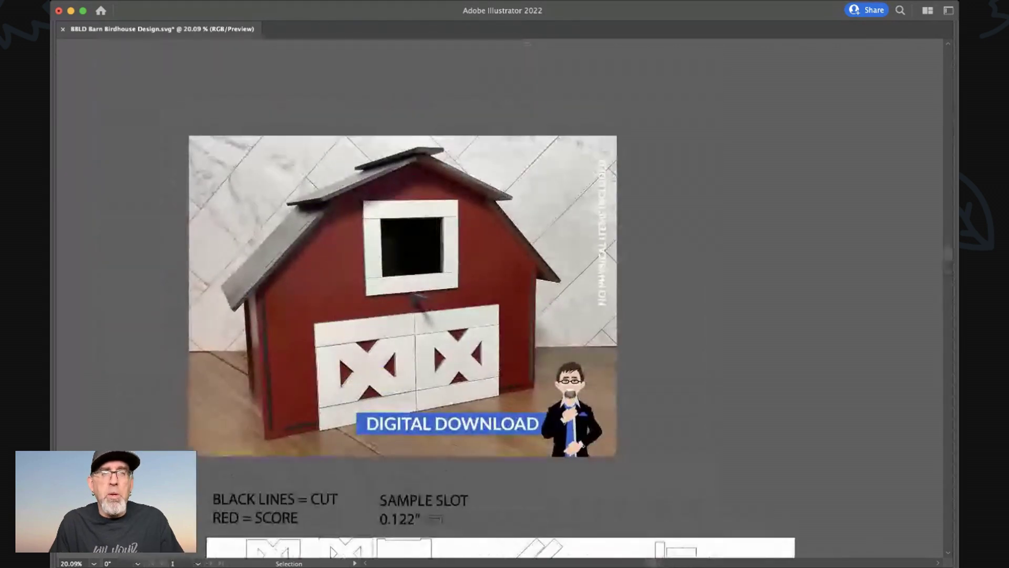
scroll(319, 169, "up", 8)
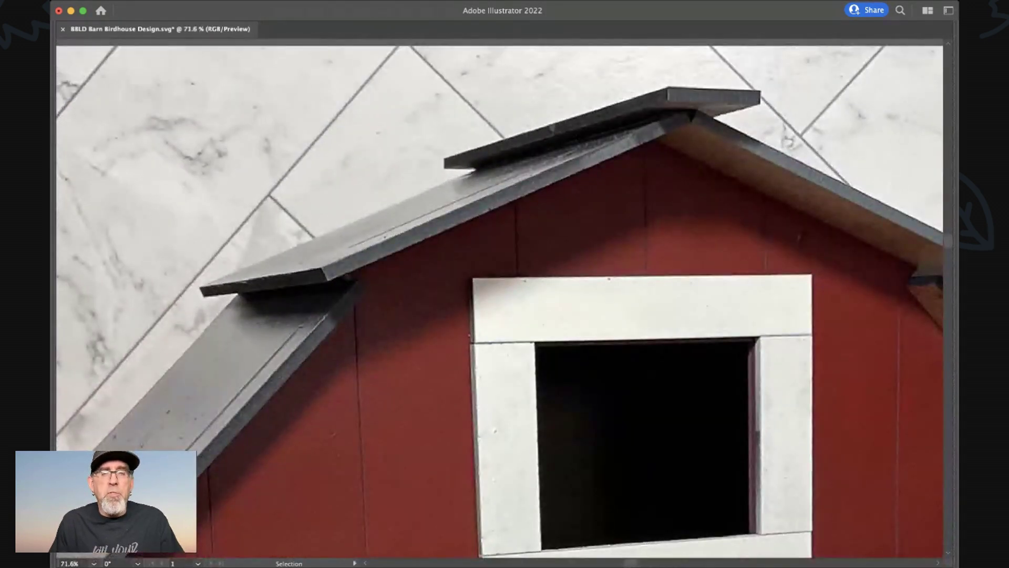
scroll(499, 300, "right", 2)
scroll(500, 301, "left", 2)
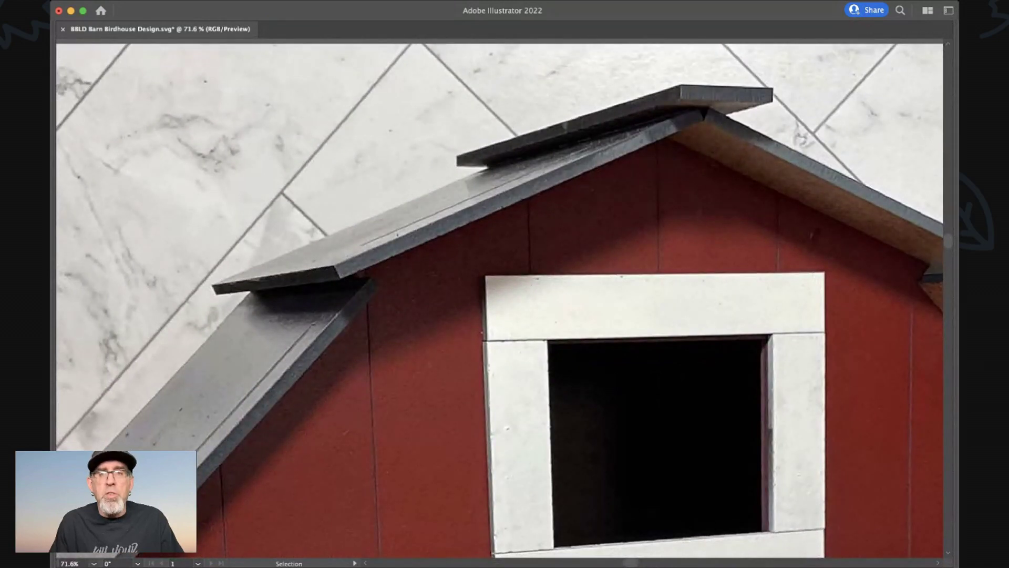
scroll(499, 300, "down", 1)
scroll(500, 300, "left", 1)
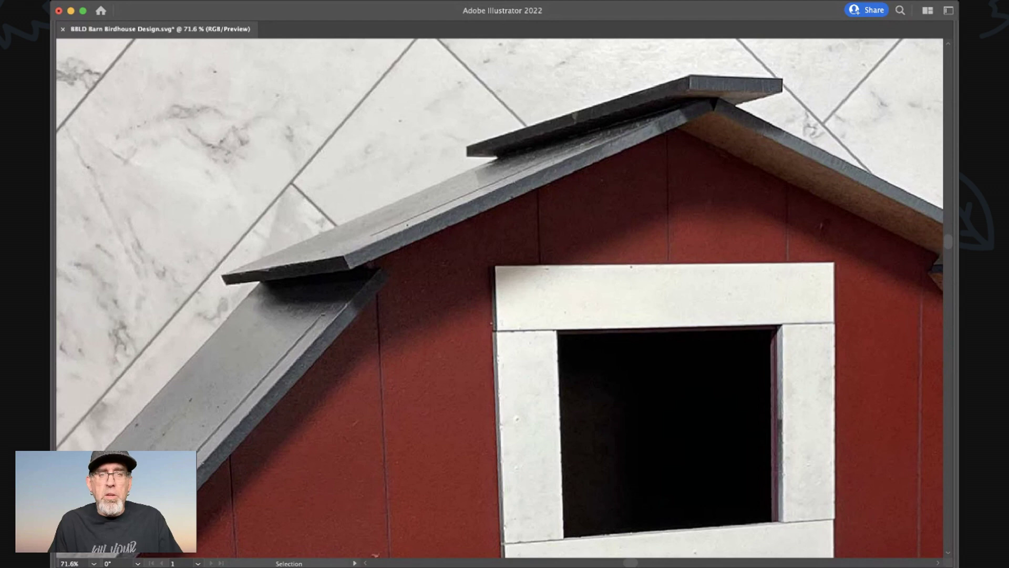
Step: Separate the upper tall slotted roof panel and the upper wide slotted roof panel from their stacks
scroll(348, 268, "down", 4)
scroll(348, 268, "down", 10)
scroll(347, 268, "left", 1)
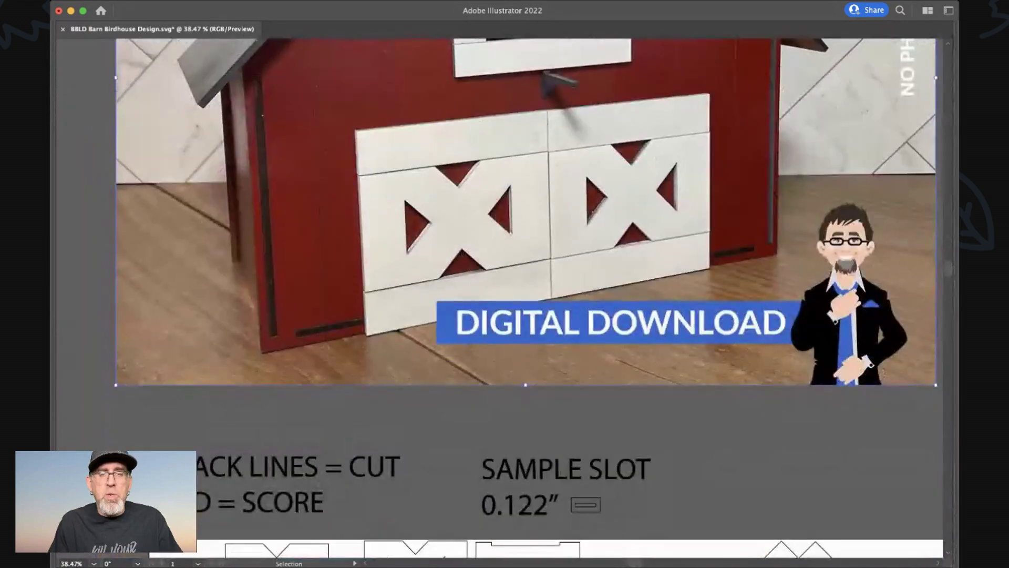
scroll(526, 295, "down", 10)
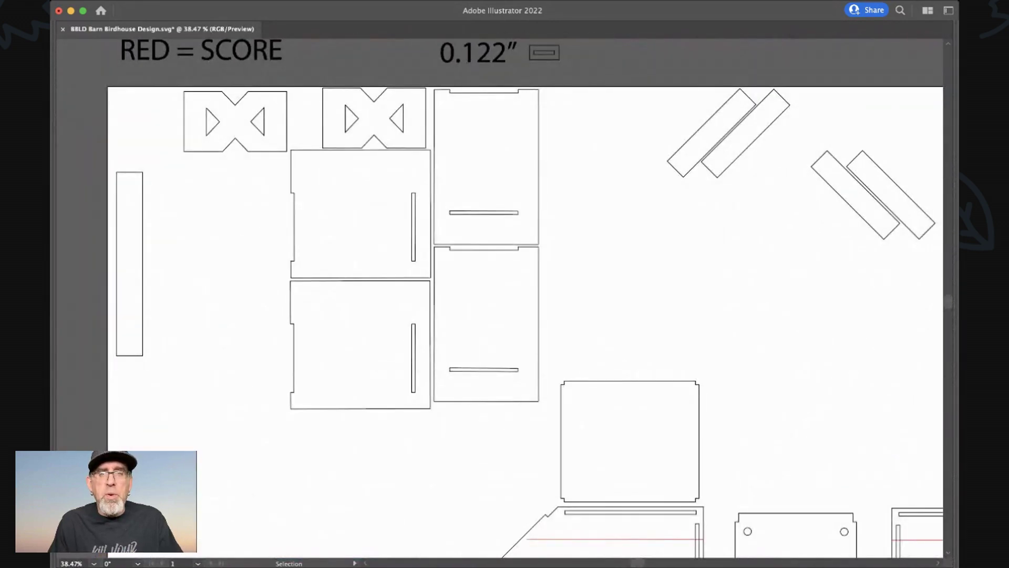
left_click_drag(538, 166, 626, 202)
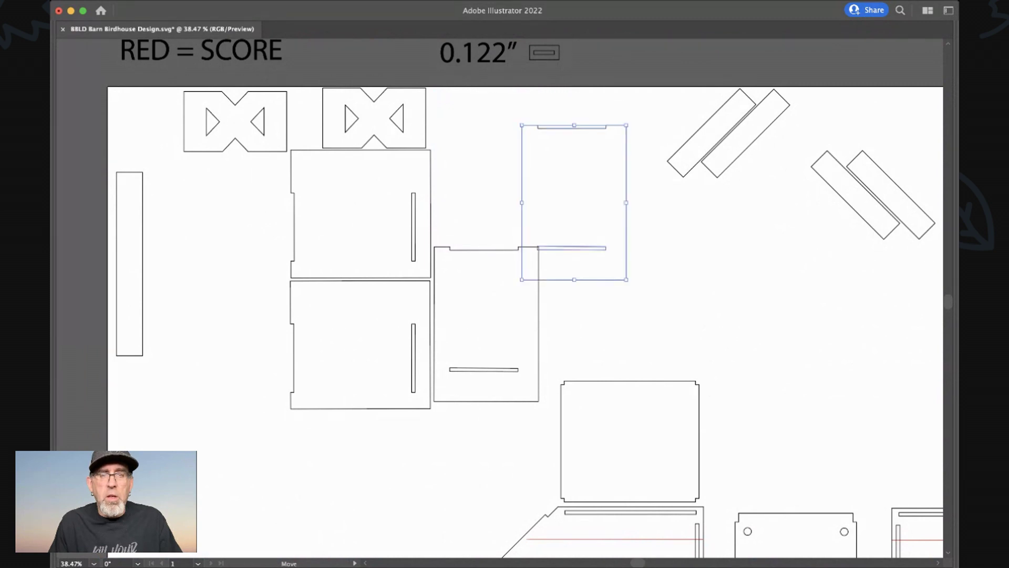
left_click_drag(430, 213, 366, 230)
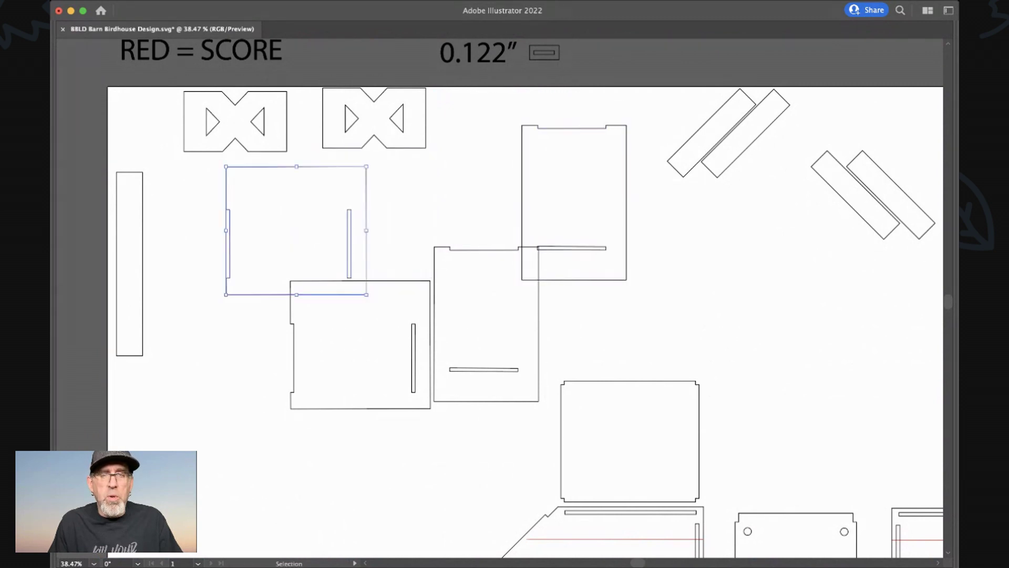
scroll(504, 294, "down", 3)
scroll(505, 294, "right", 1)
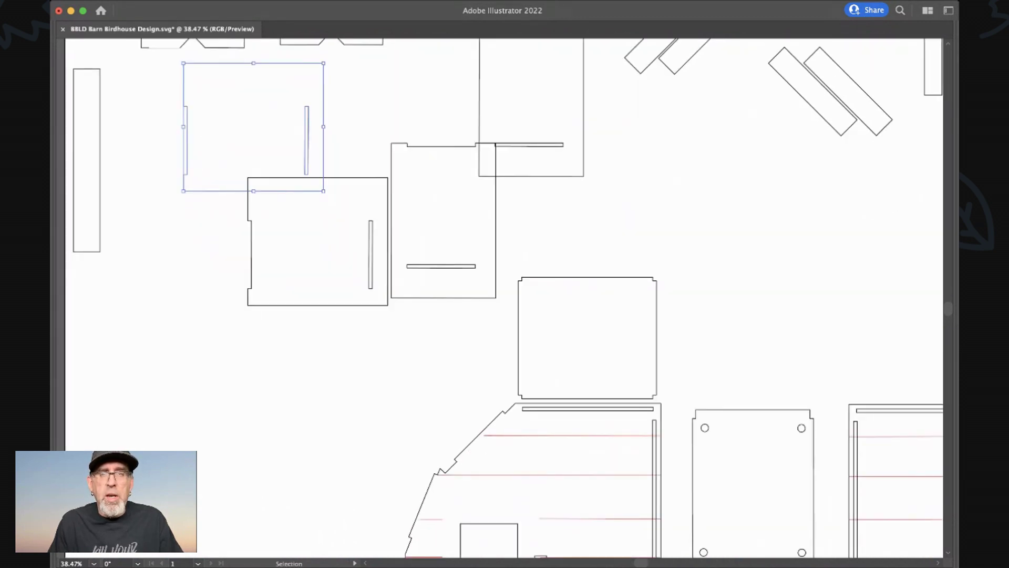
Step: Move the separated tall roof panel to the front panel and rotate it so its slot meets the tab on the upper roof slope beside the peak
left_click_drag(530, 176, 379, 433)
scroll(505, 297, "down", 3)
scroll(505, 298, "left", 1)
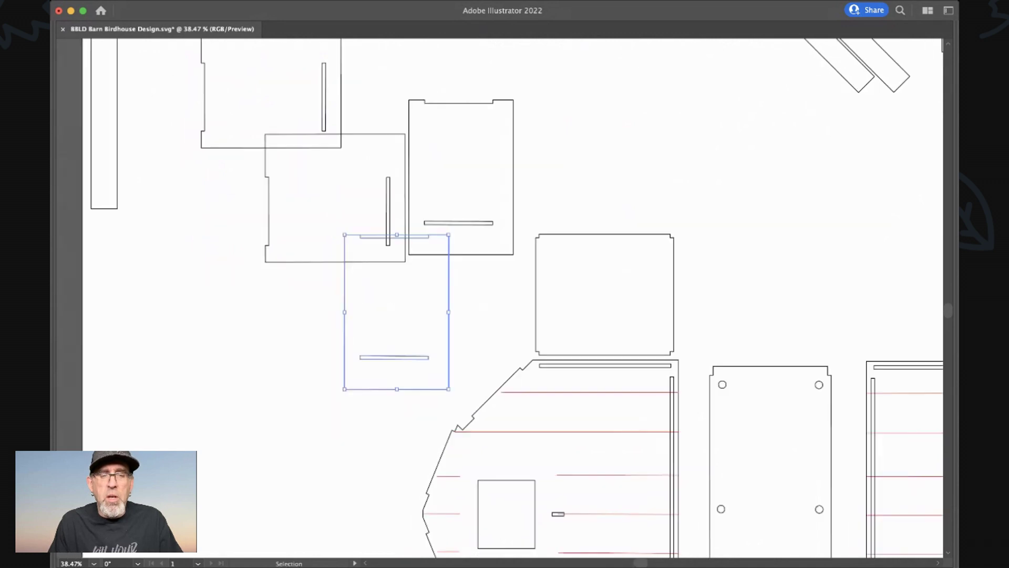
left_click_drag(494, 334, 529, 362)
scroll(530, 362, "down", 5)
scroll(529, 363, "right", 2)
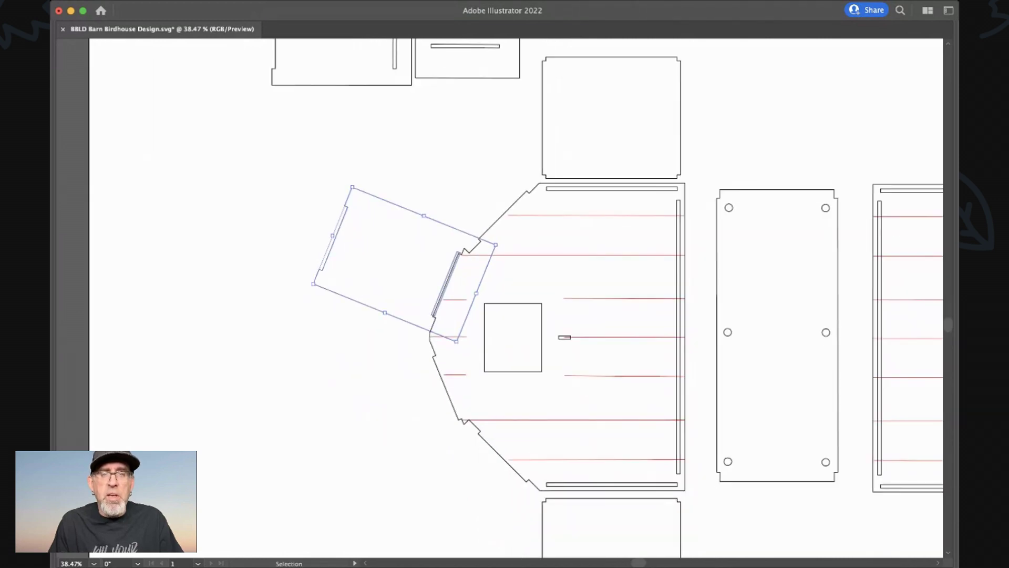
Step: Move the lower wide roof panel to the front panel and rotate it so its slot meets the tab on the adjoining lower roof slope
scroll(504, 294, "up", 4)
scroll(504, 294, "right", 1)
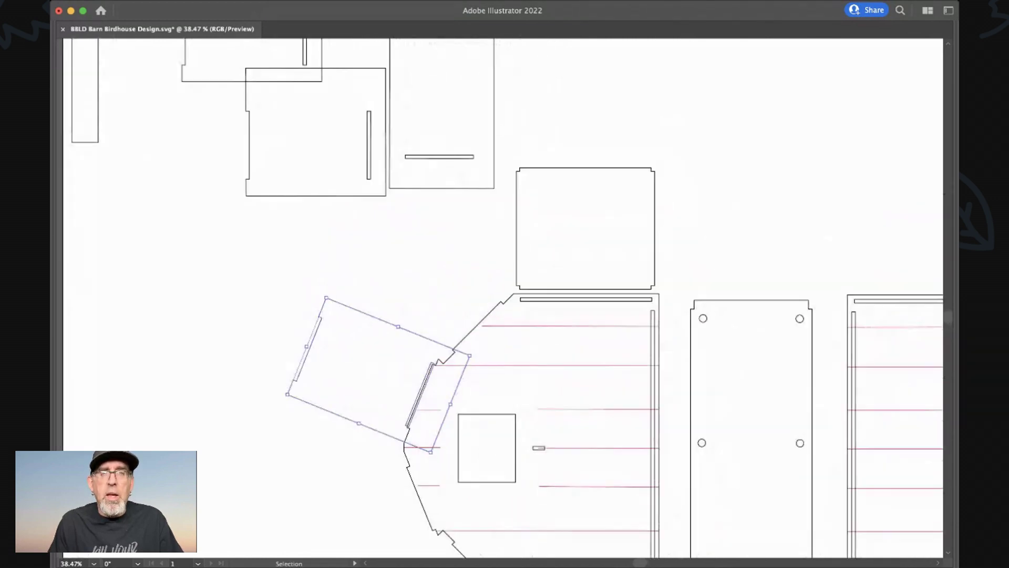
left_click_drag(316, 195, 356, 311)
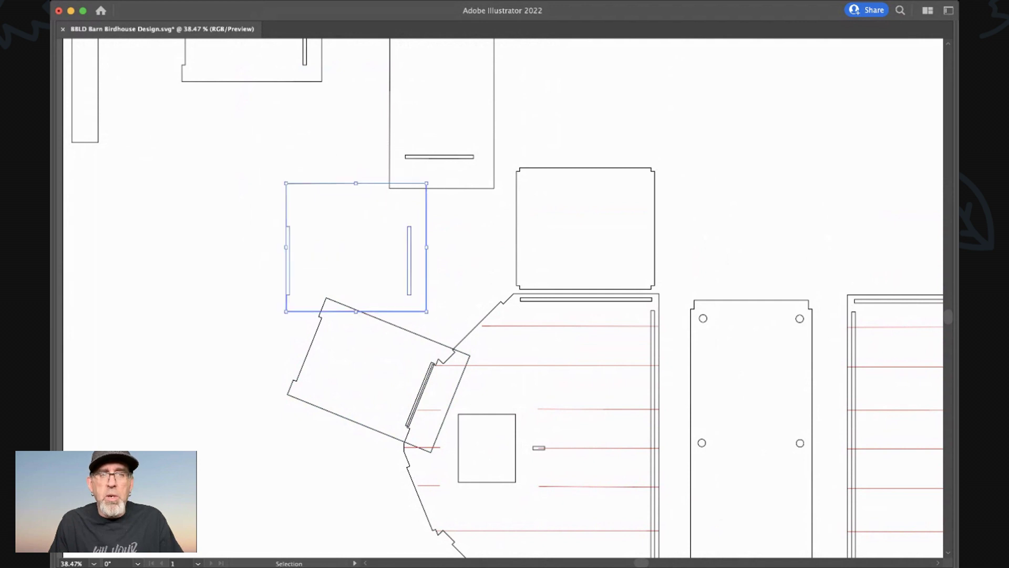
left_click_drag(281, 164, 301, 180)
left_click(301, 183)
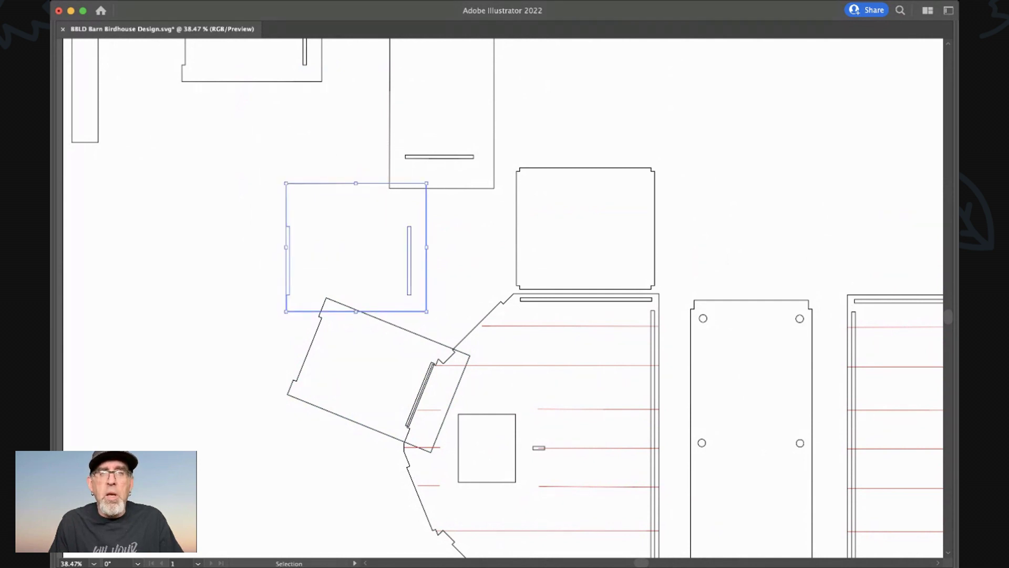
left_click_drag(429, 181, 514, 256)
left_click_drag(445, 279, 445, 279)
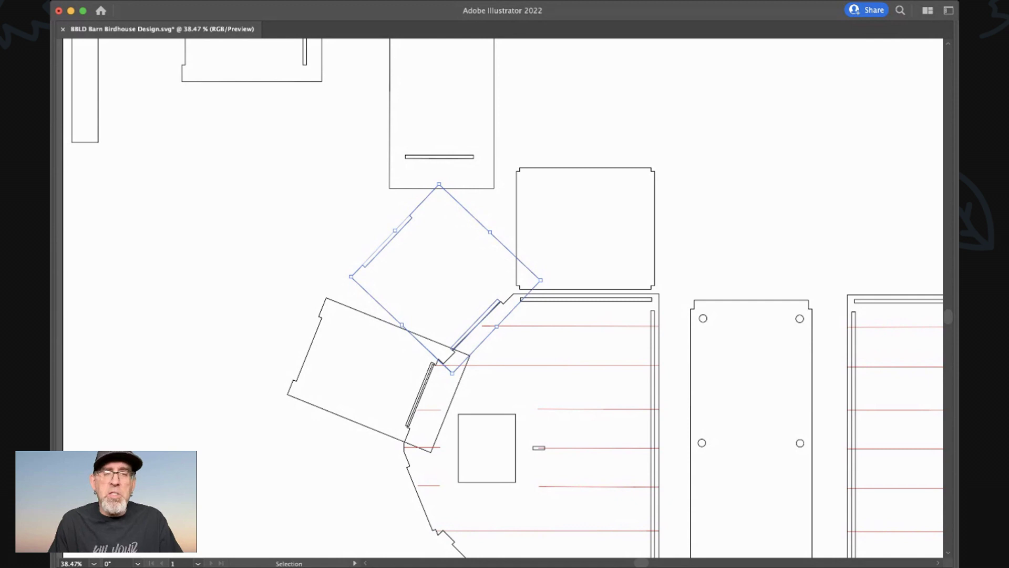
Step: Move the long narrow strip beside the front panel's roof peak and rotate it so one end points toward the peak
scroll(445, 278, "down", 4)
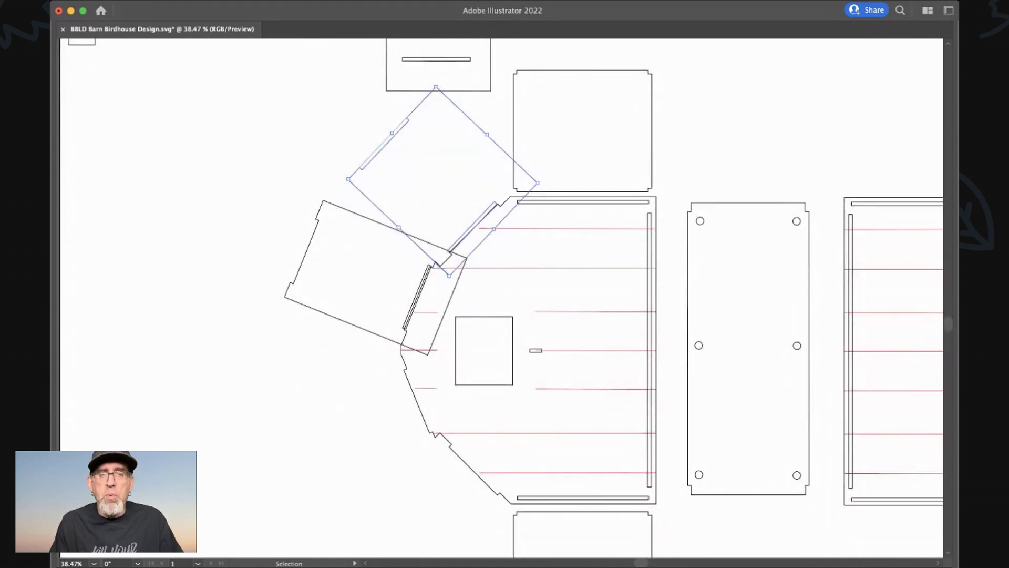
scroll(497, 299, "up", 1)
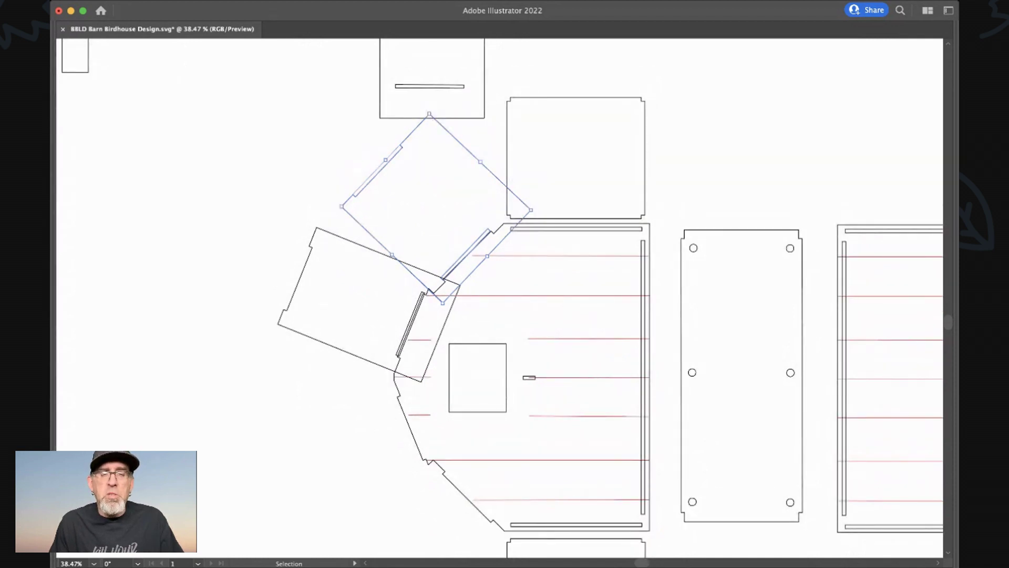
scroll(505, 300, "up", 2)
scroll(504, 300, "left", 2)
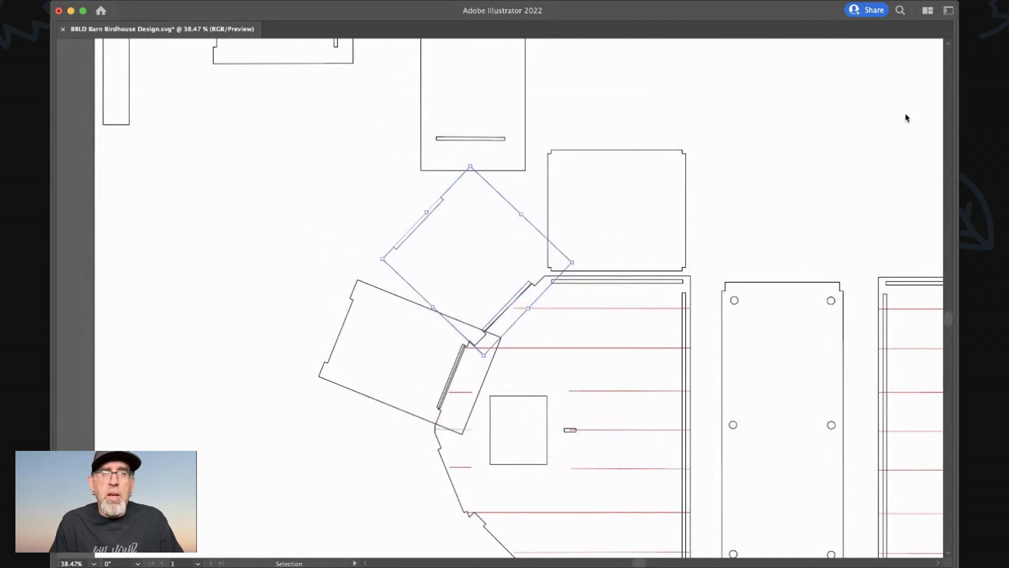
left_click_drag(103, 95, 309, 490)
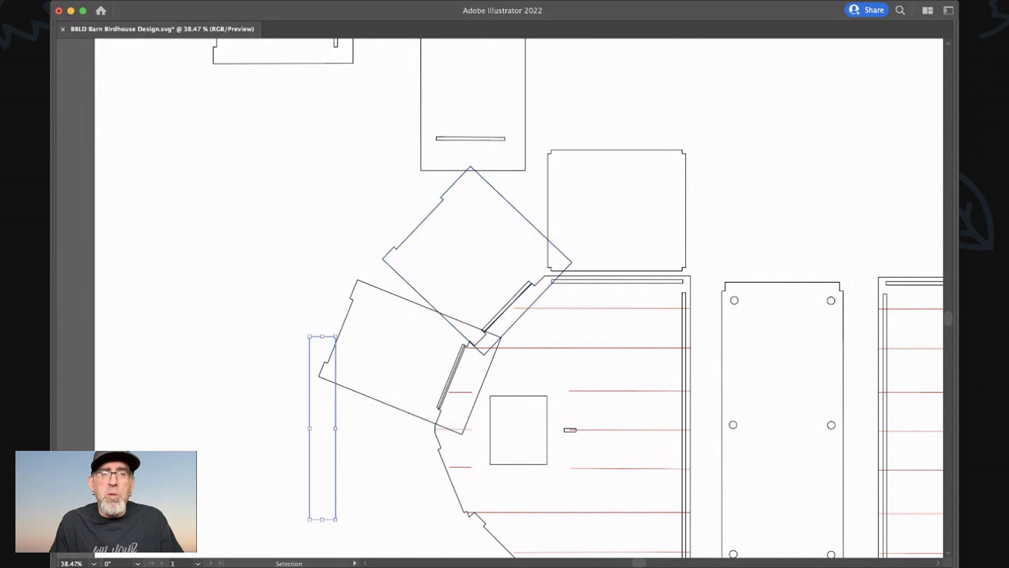
left_click_drag(338, 523, 418, 442)
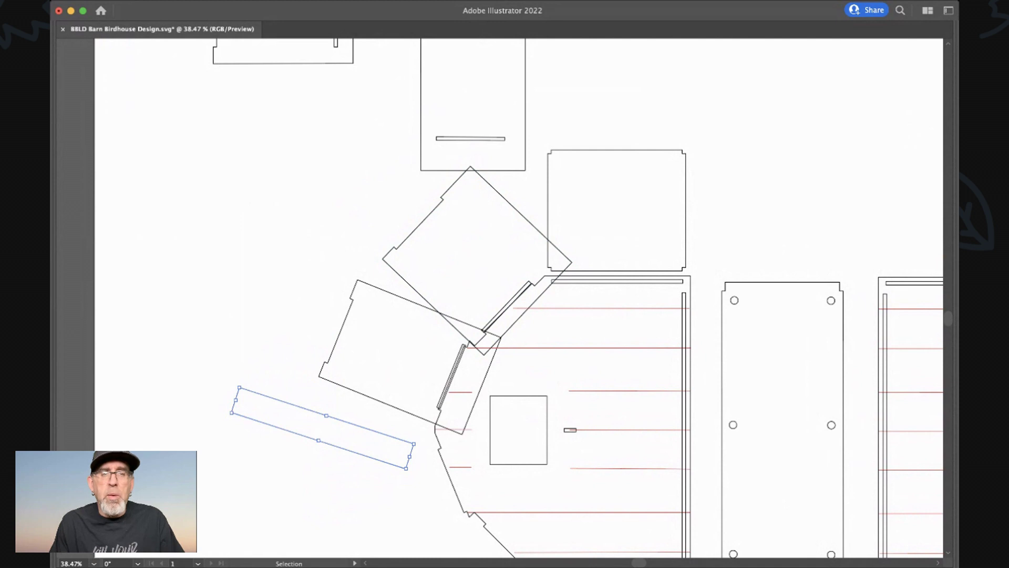
left_click_drag(327, 415, 350, 436)
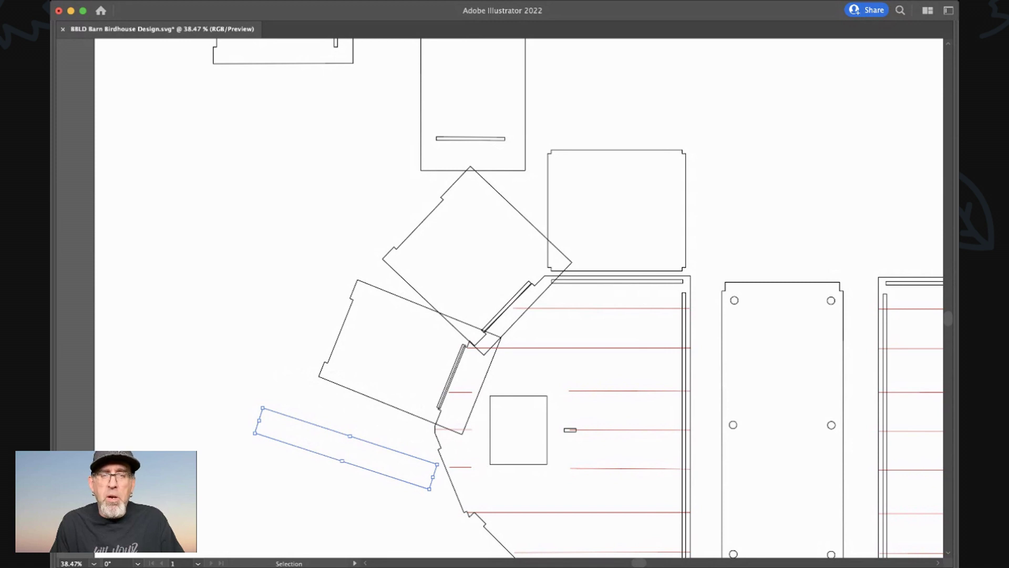
Step: Place the long narrow strip along the peak-side edge of the lower roof panel and compare it with the roof cap in the product photo
left_click_drag(349, 435, 405, 408)
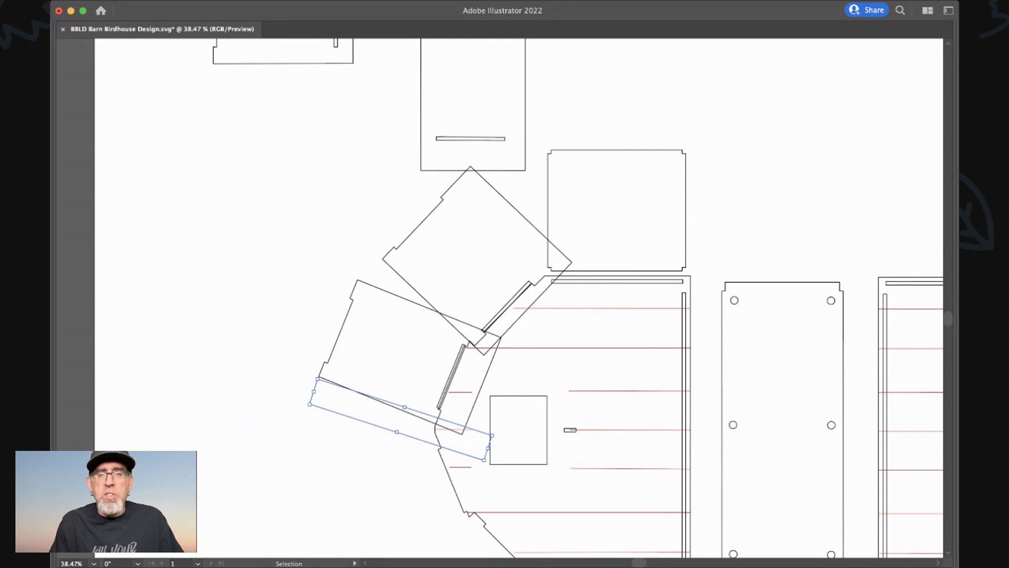
scroll(405, 408, "up", 15)
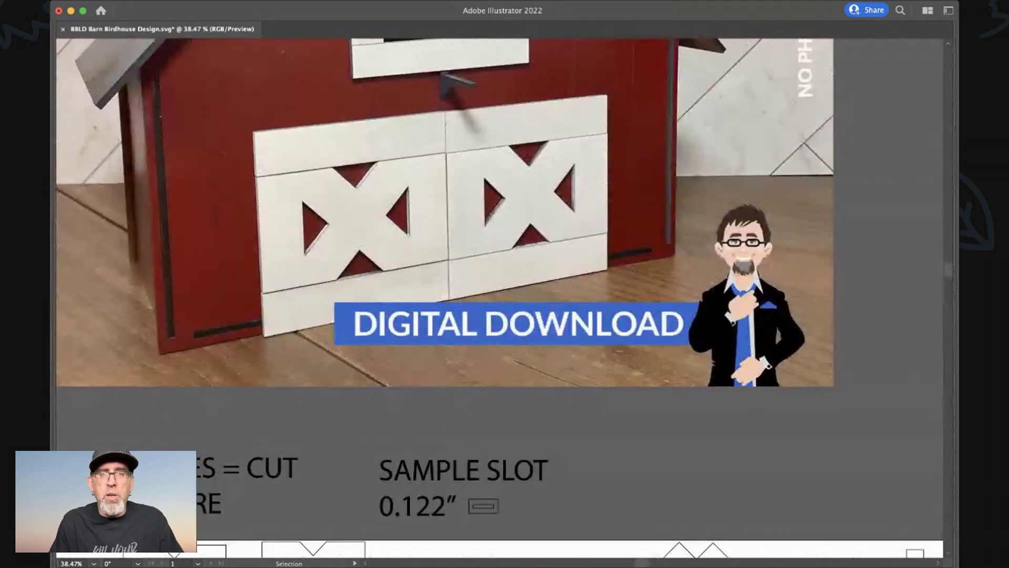
scroll(447, 297, "up", 4)
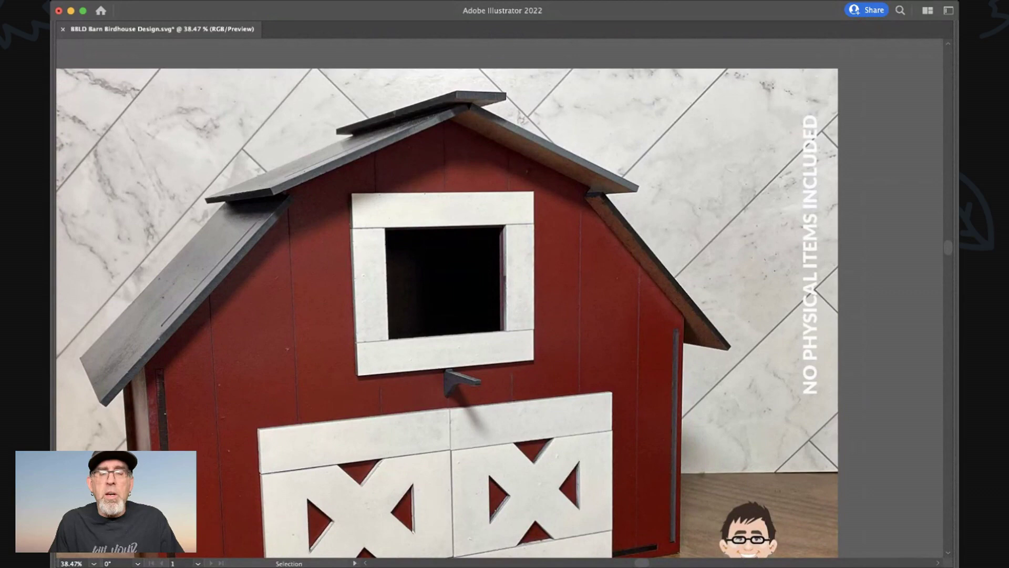
scroll(440, 116, "up", 8)
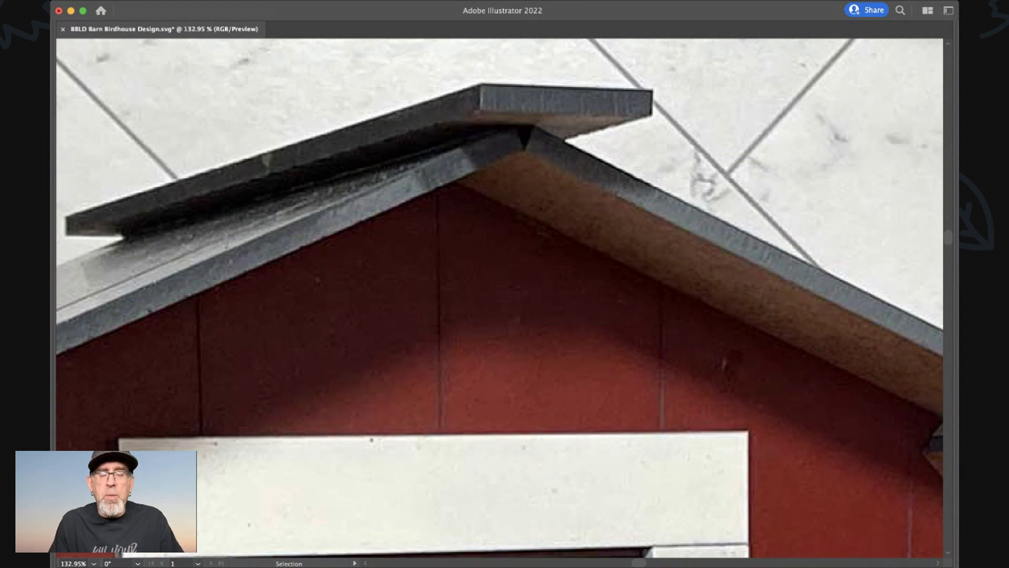
scroll(471, 114, "down", 10)
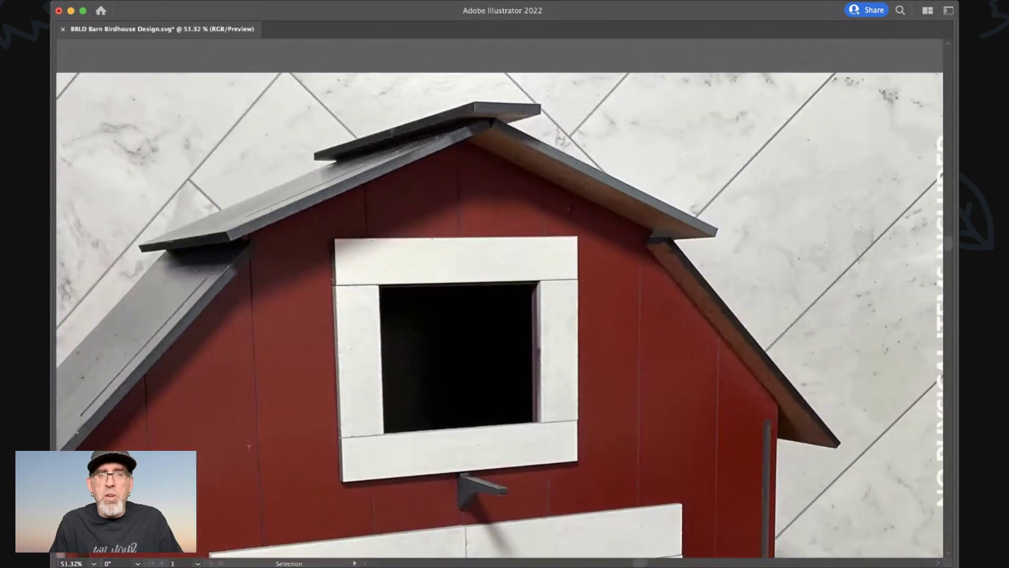
scroll(469, 112, "down", 5)
scroll(470, 113, "down", 14)
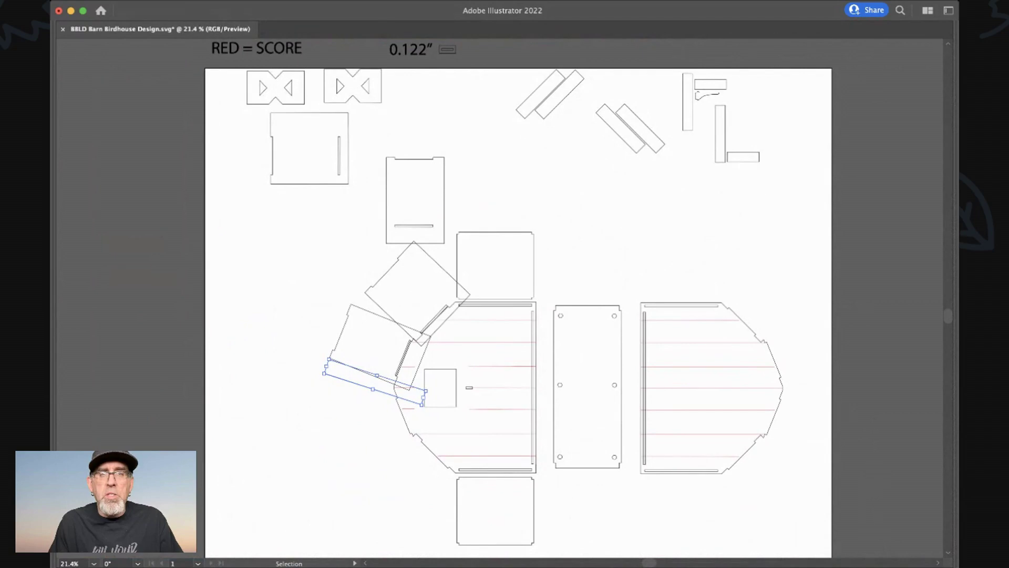
Step: Move the two remaining slotted roof panels beside the front panel's uncovered roof slopes
left_click_drag(386, 211, 339, 473)
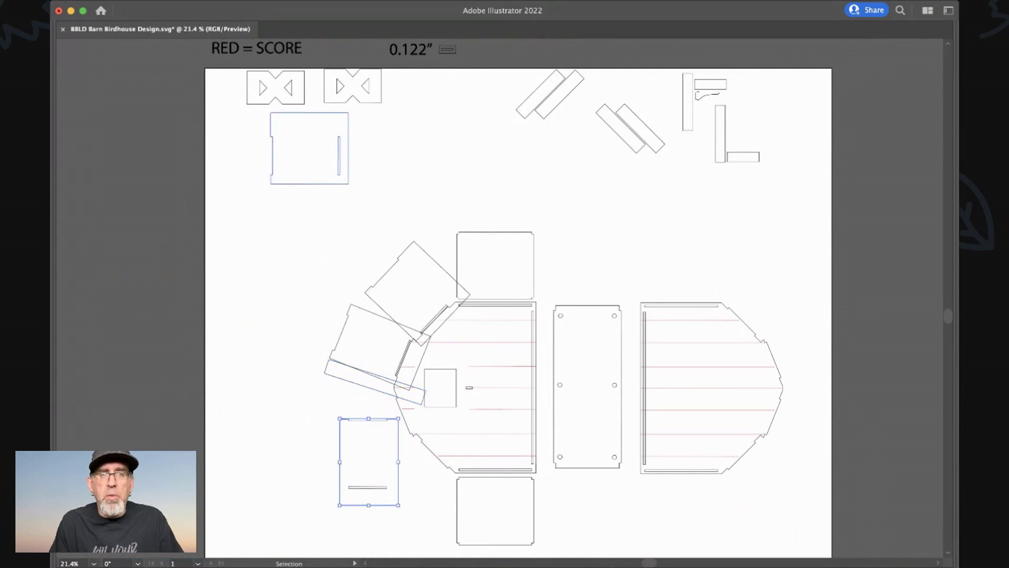
left_click_drag(339, 157, 444, 497)
scroll(513, 312, "right", 1)
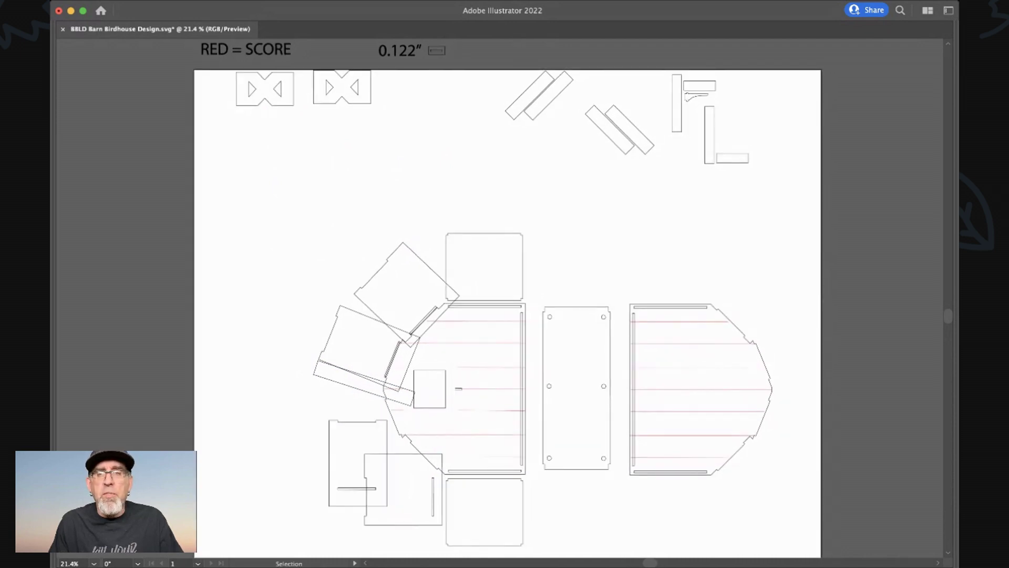
Step: Rotate both X-shaped door pieces 90° and move them onto the front panel between the perch slot and the base edge
scroll(492, 310, "up", 2)
scroll(493, 310, "right", 2)
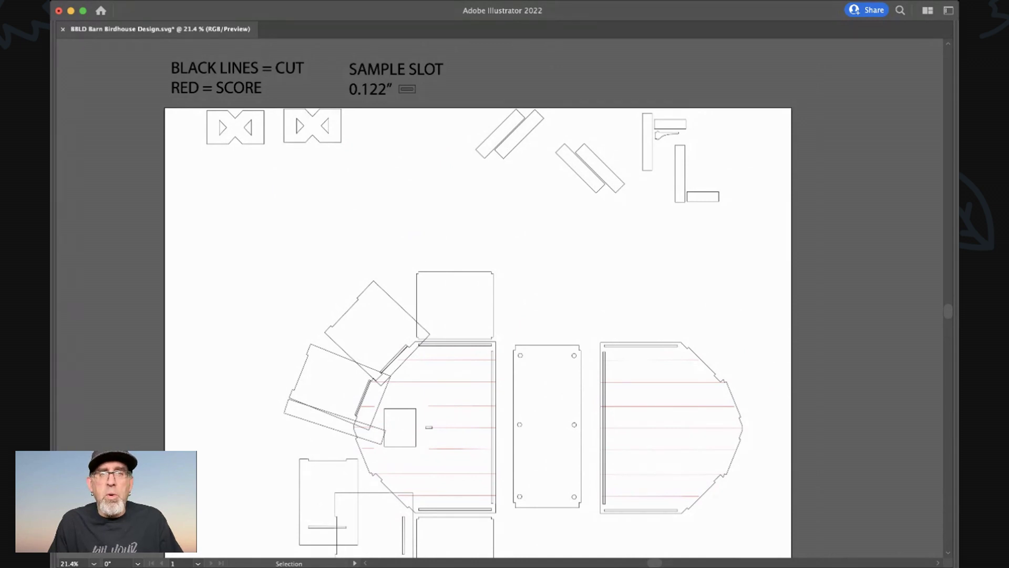
left_click_drag(313, 126, 487, 429)
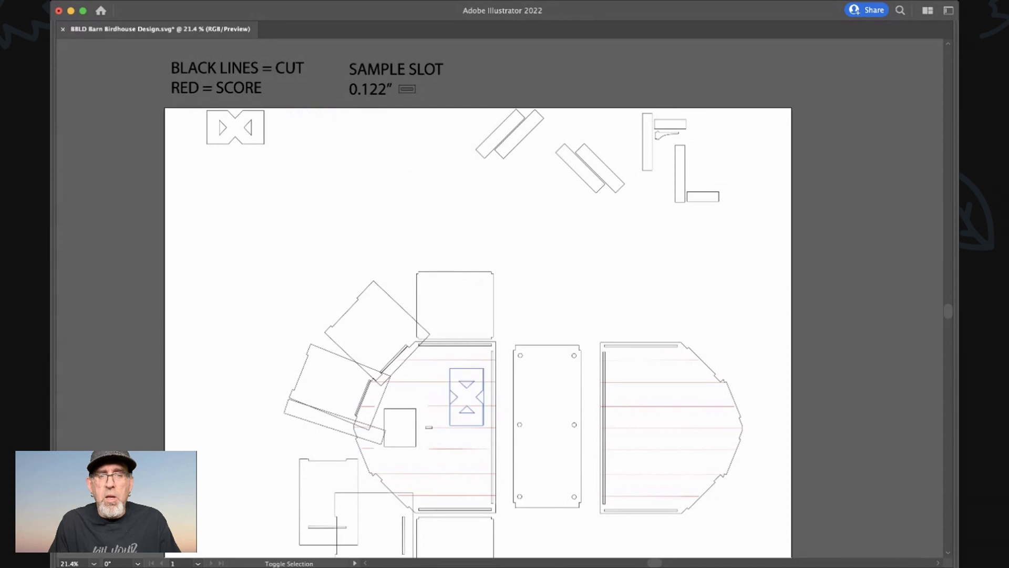
left_click(235, 127)
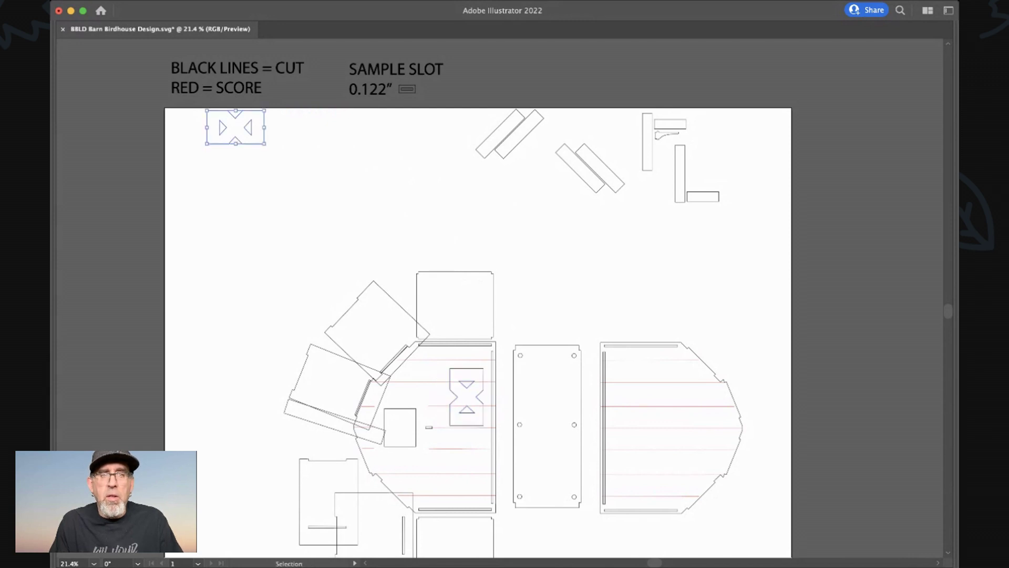
key("ctrl+shift+r")
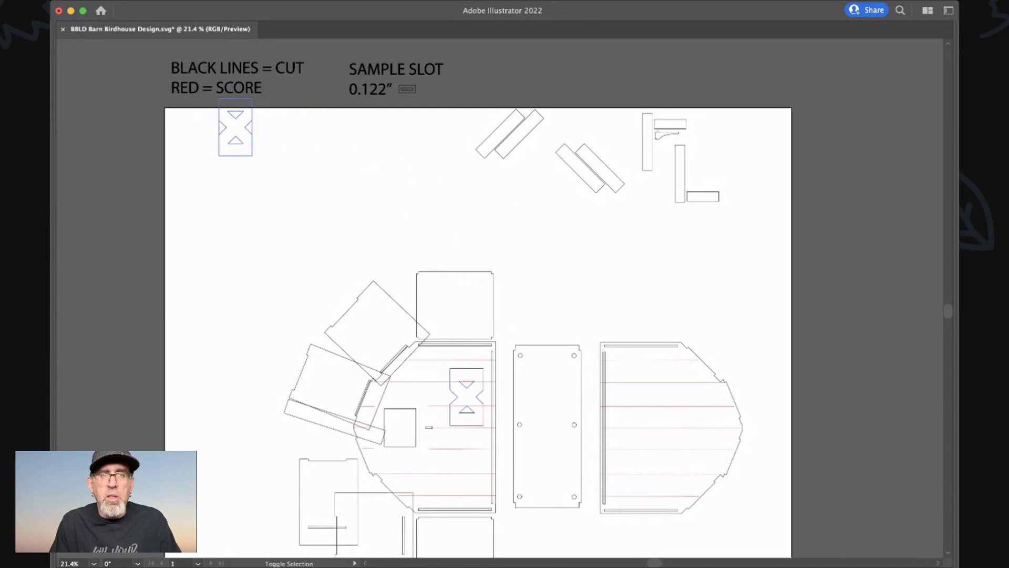
left_click_drag(235, 127, 464, 458)
Step: Align the two door pieces edge to edge at the front panel's center score line, flush with its base edge
scroll(461, 444, "up", 10)
scroll(461, 444, "down", 3)
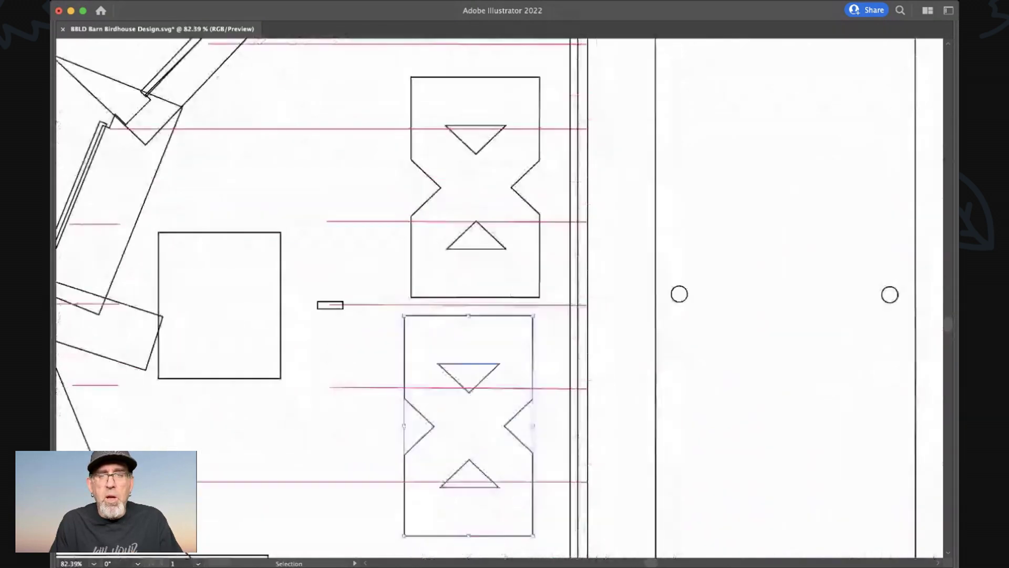
left_click_drag(462, 454, 515, 434)
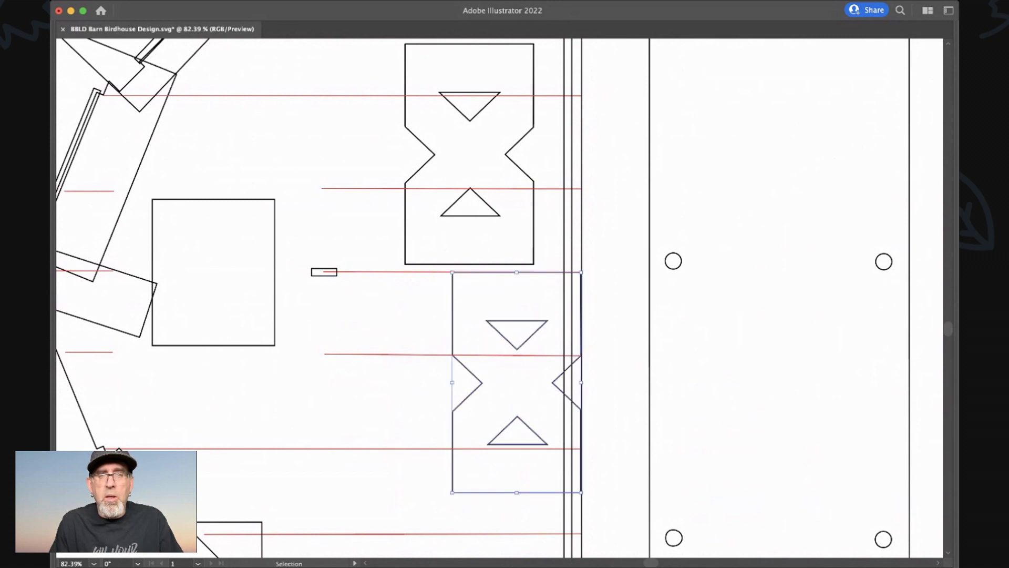
left_click_drag(564, 266, 581, 272)
key("Left")
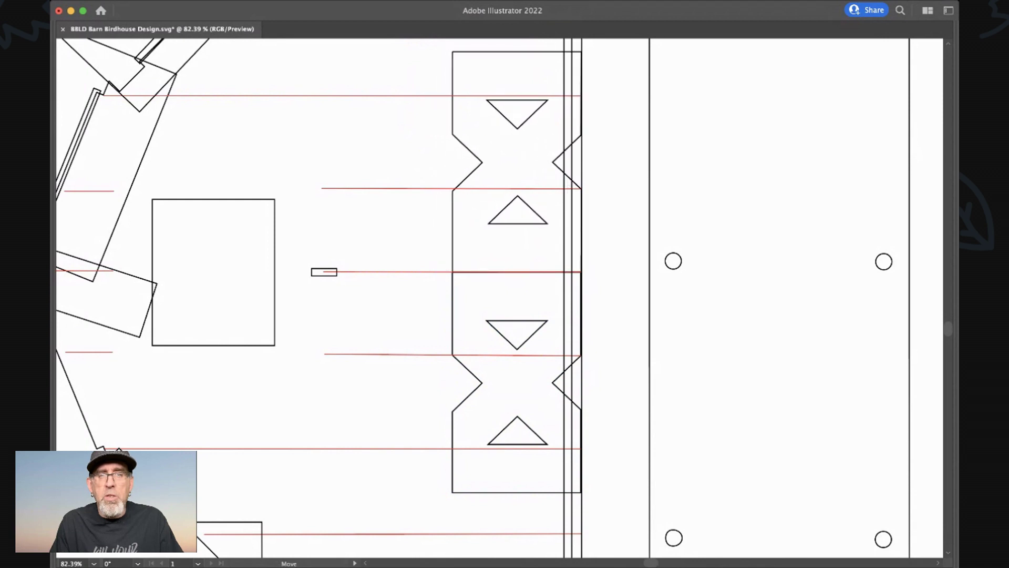
scroll(450, 230, "up", 5)
scroll(450, 230, "down", 5)
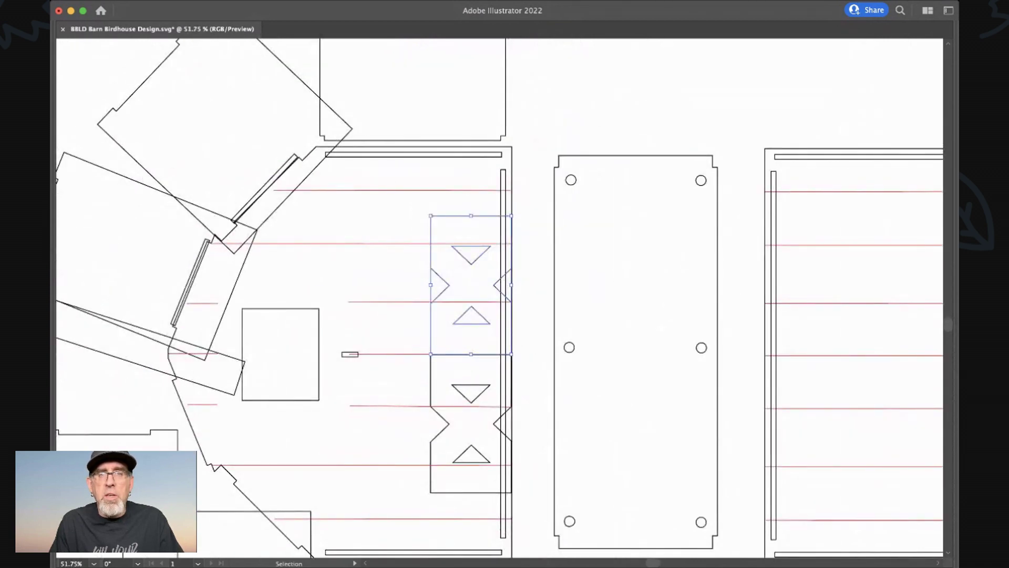
key("super+shift+a")
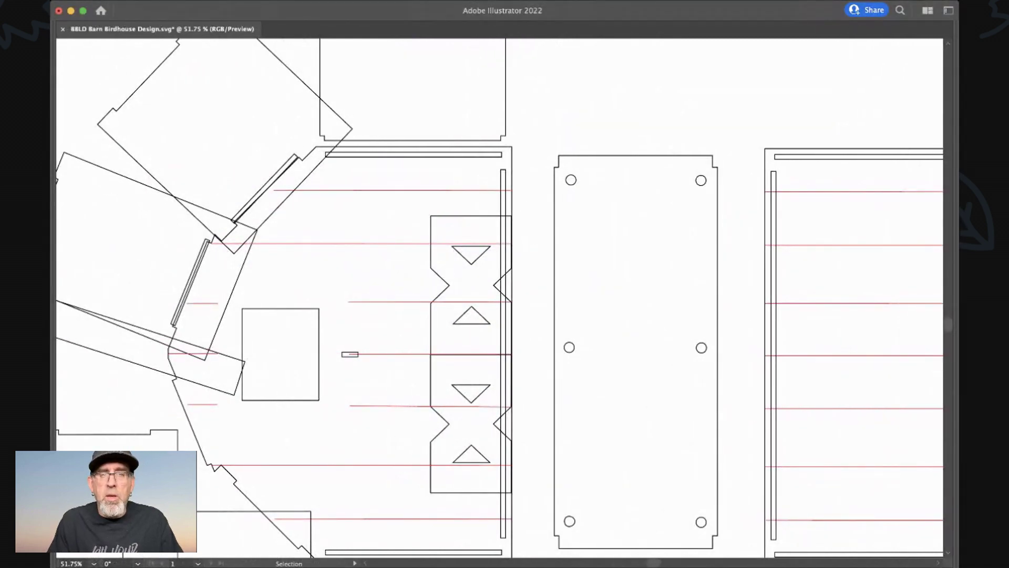
Step: Select the group of loose trim strips with the perch part and move it closer to the assembled wall panels
key("super+0")
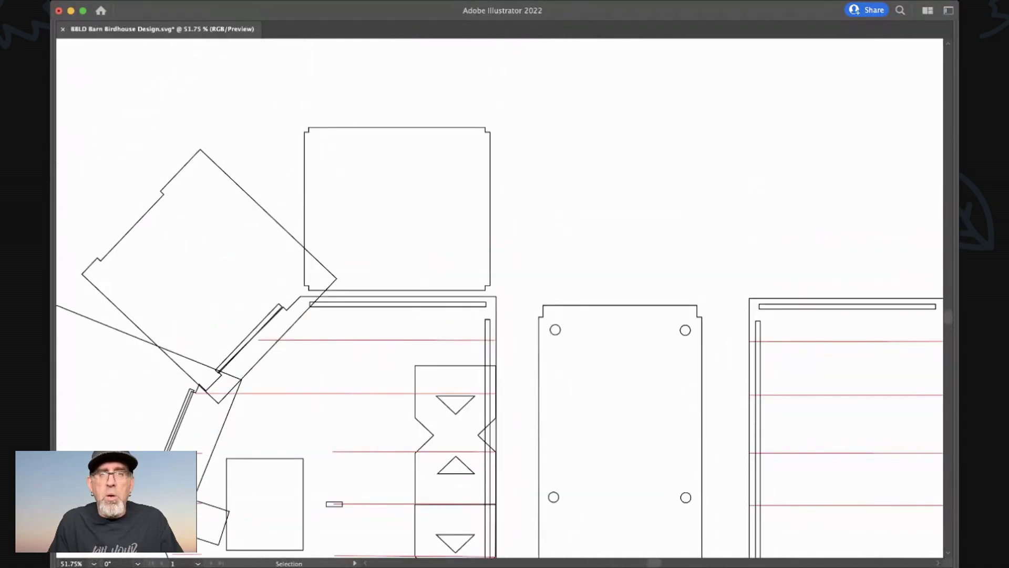
left_click_drag(460, 57, 746, 157)
left_click_drag(686, 115, 714, 238)
left_click(751, 210)
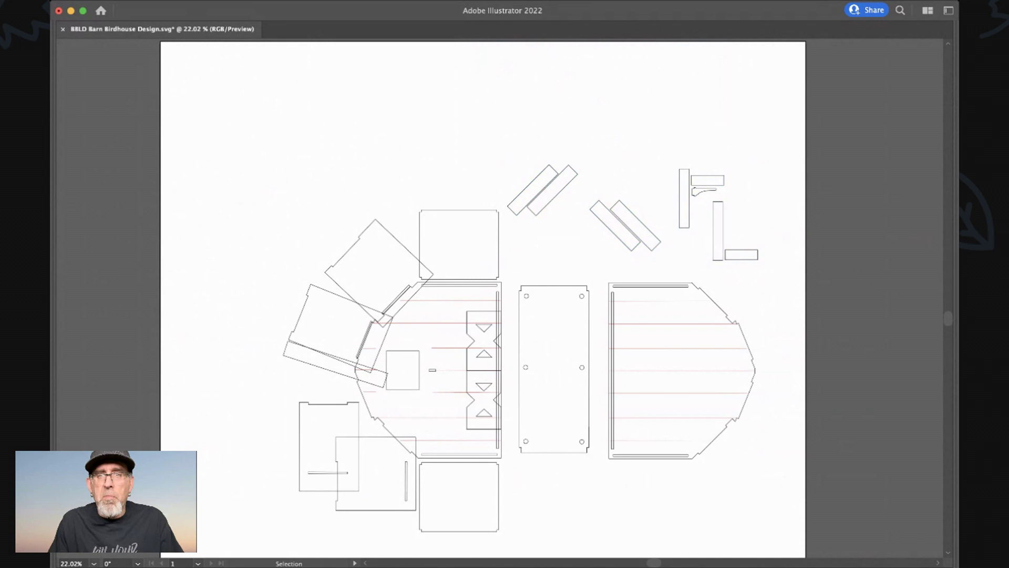
Step: Fit one diagonal trim strip upright against the upper door's peak-side edge and shift both doors away from the front panel's base edge
left_click_drag(552, 190, 460, 296)
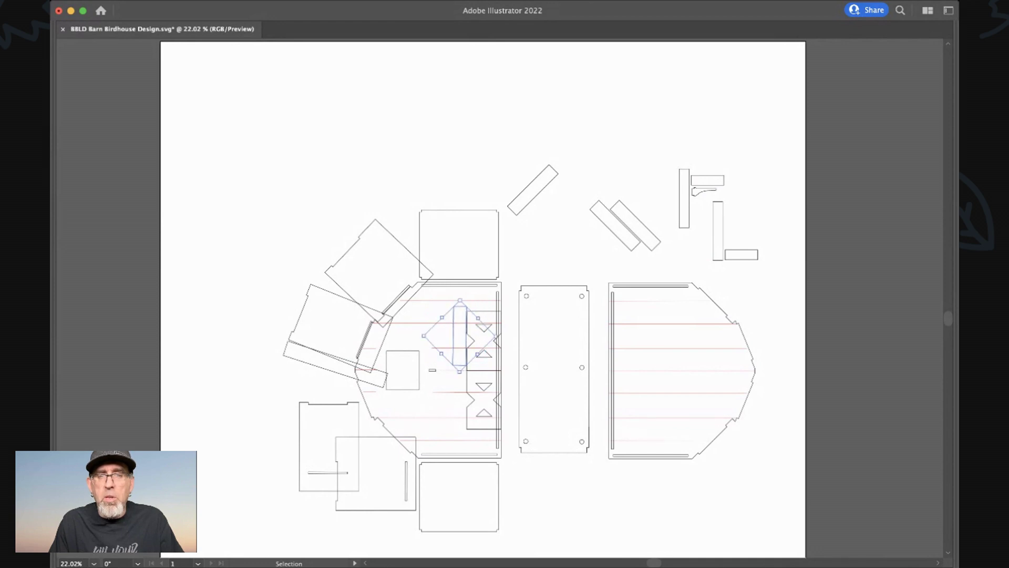
mouse_move(459, 336)
left_mouse_down()
mouse_move(447, 342)
mouse_move(462, 342)
left_mouse_up()
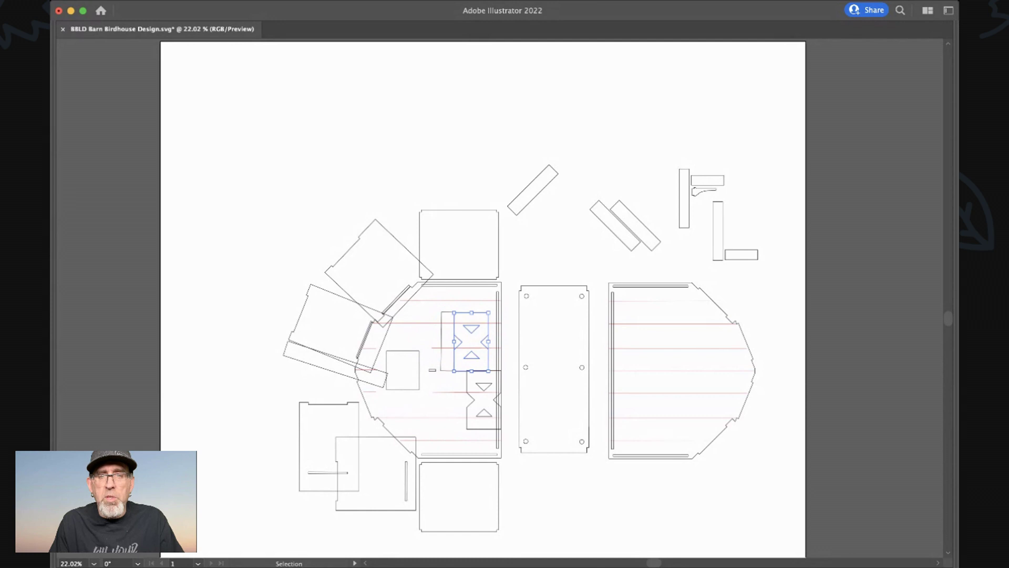
left_click_drag(484, 399, 470, 398)
Step: Check the doors and perch in the product photo and move the small curved perch part out of the trim strips to an empty spot
scroll(405, 284, "down", 5)
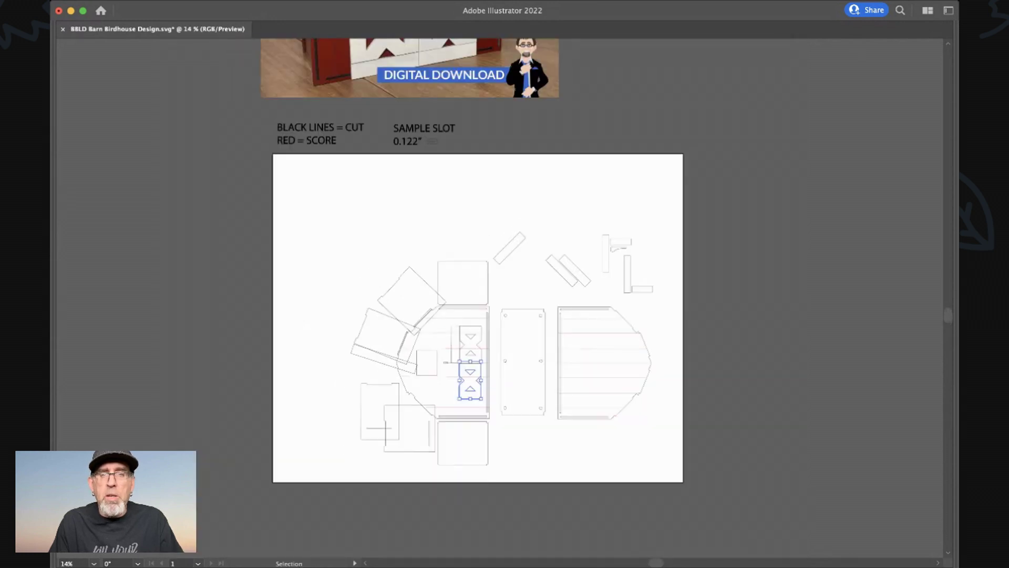
scroll(405, 284, "up", 8)
scroll(370, 222, "up", 5)
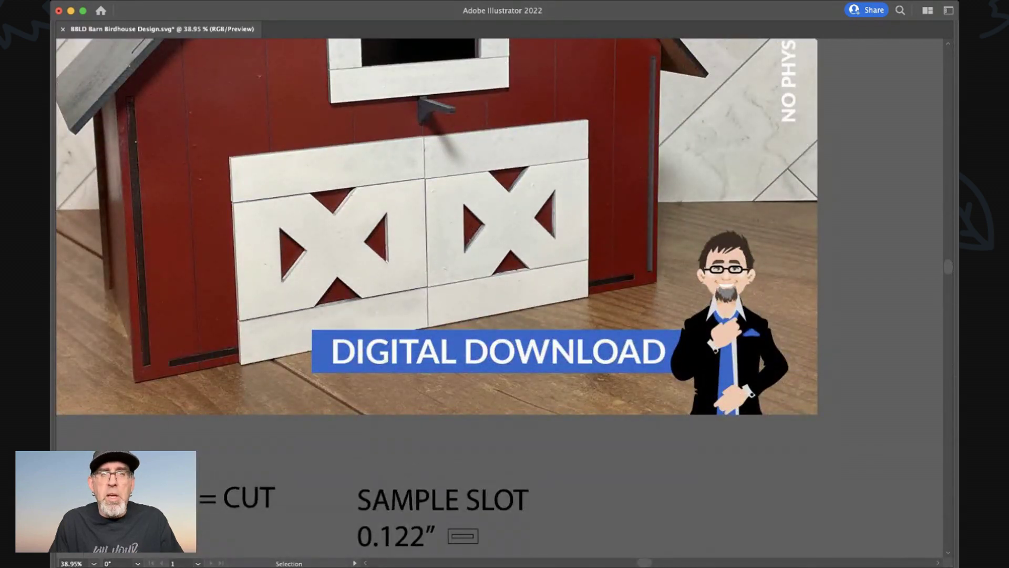
scroll(464, 225, "down", 4)
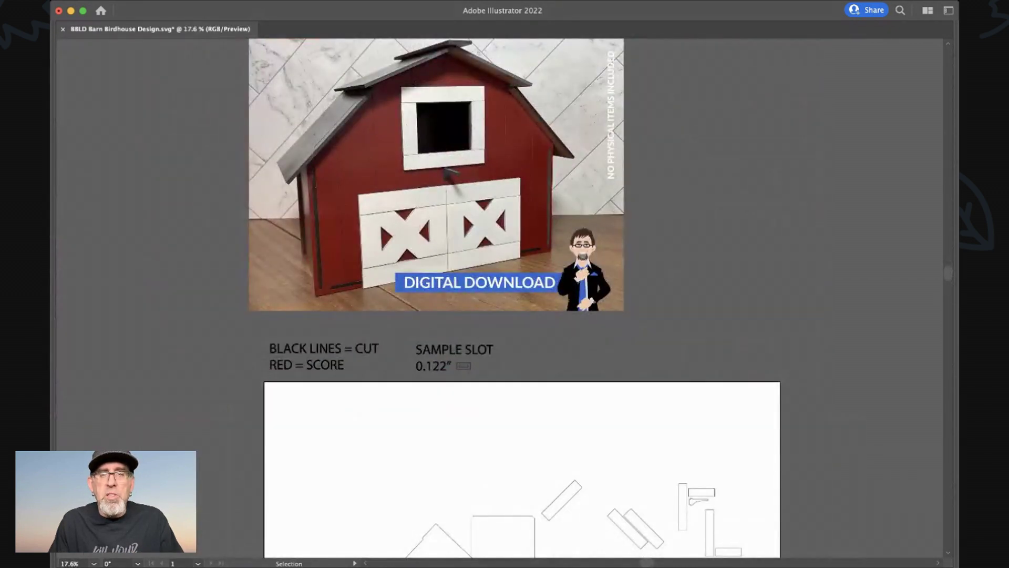
scroll(446, 172, "down", 5)
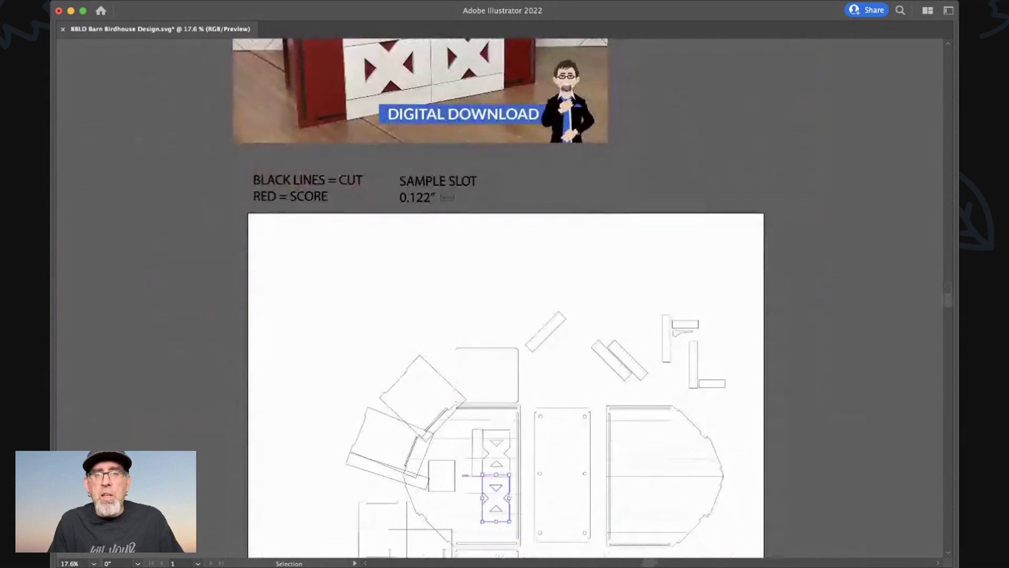
left_click_drag(680, 329, 607, 308)
scroll(607, 308, "up", 4)
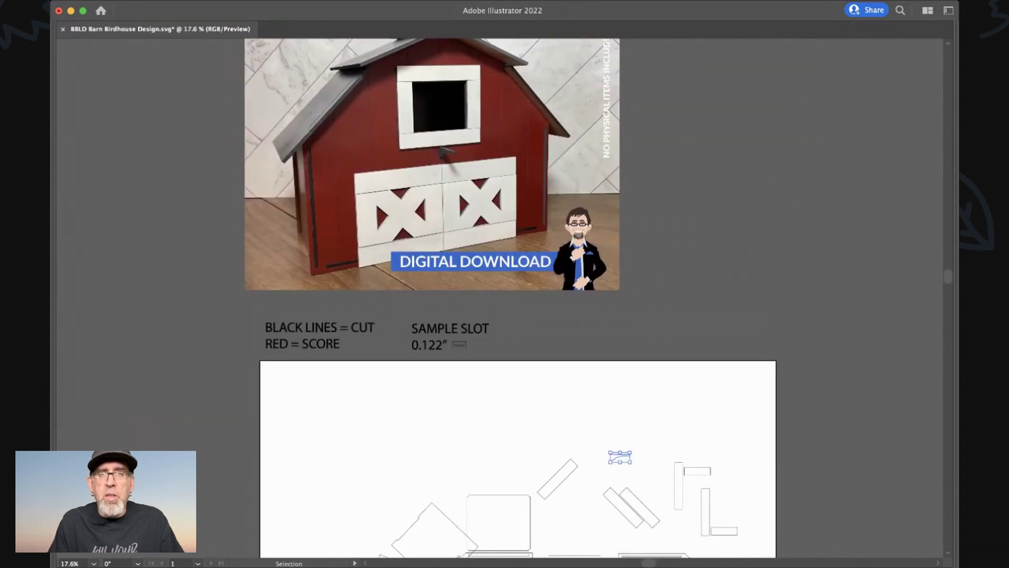
scroll(486, 403, "down", 3)
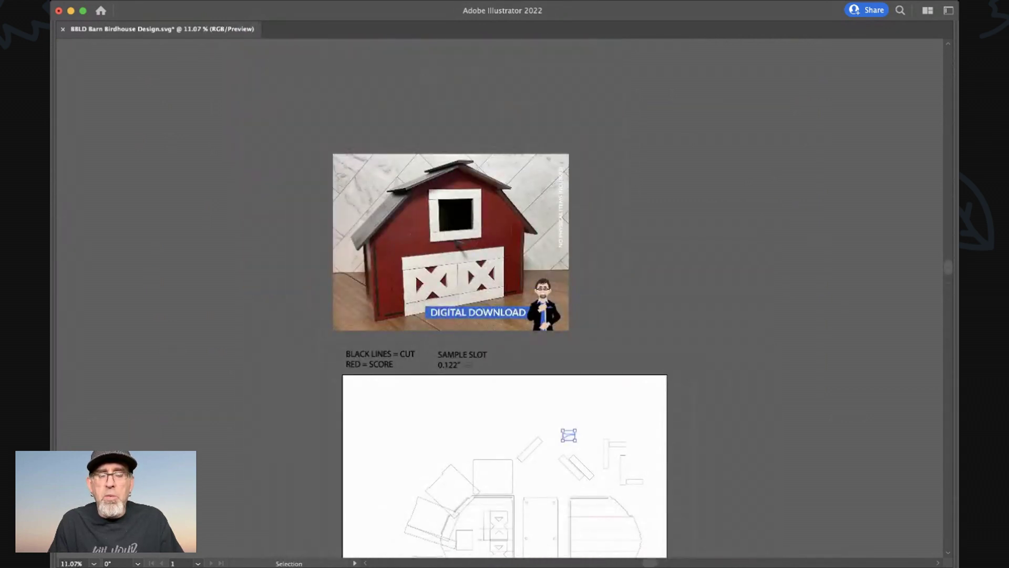
scroll(494, 368, "down", 4)
scroll(505, 368, "up", 7)
scroll(339, 305, "down", 3)
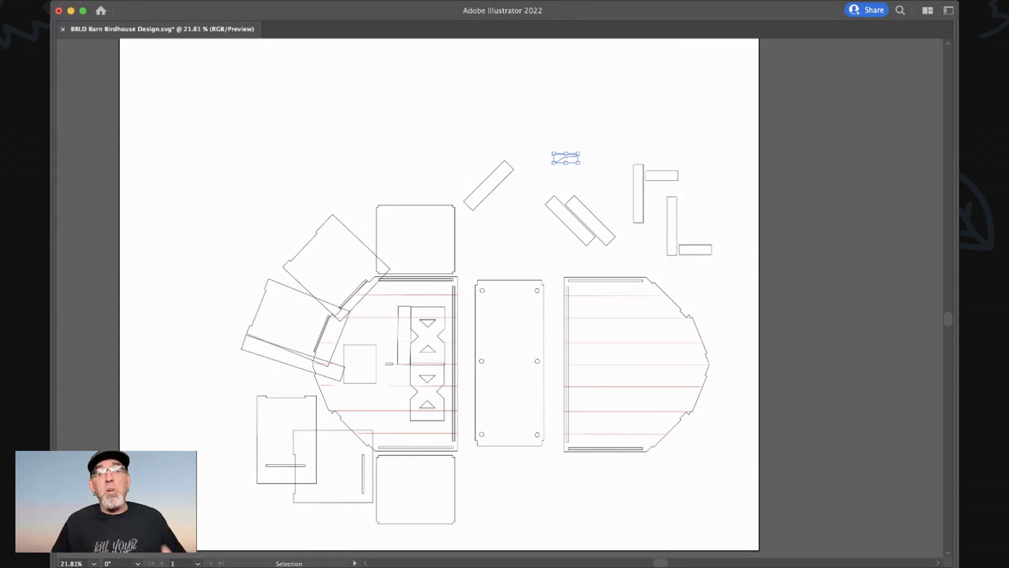
scroll(499, 297, "down", 1)
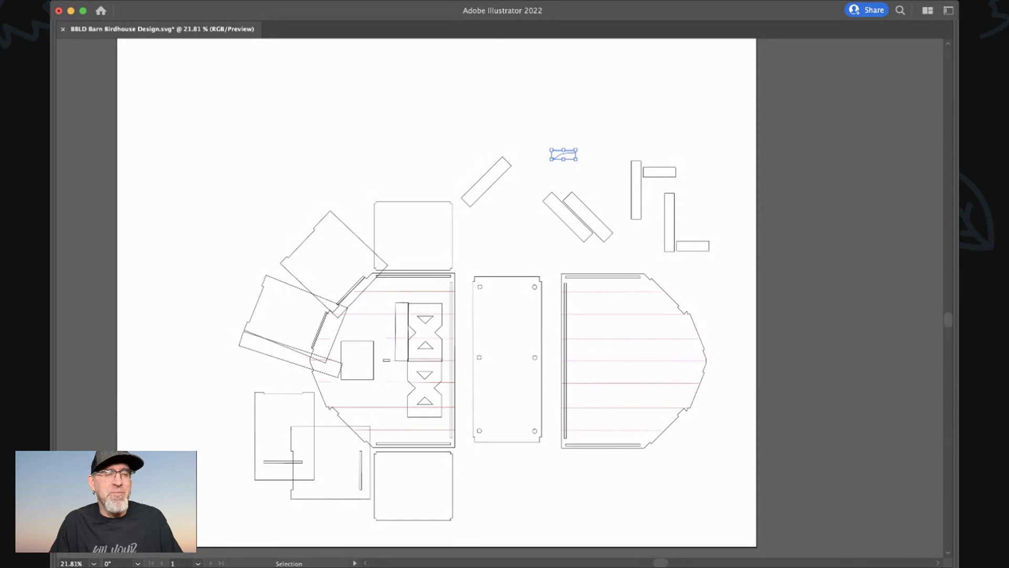
key("super+Tab")
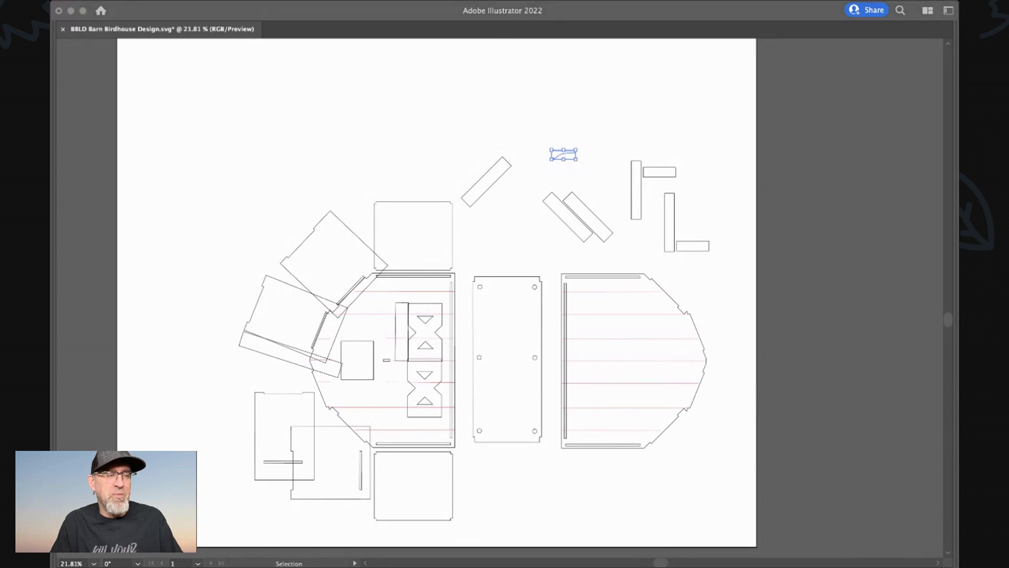